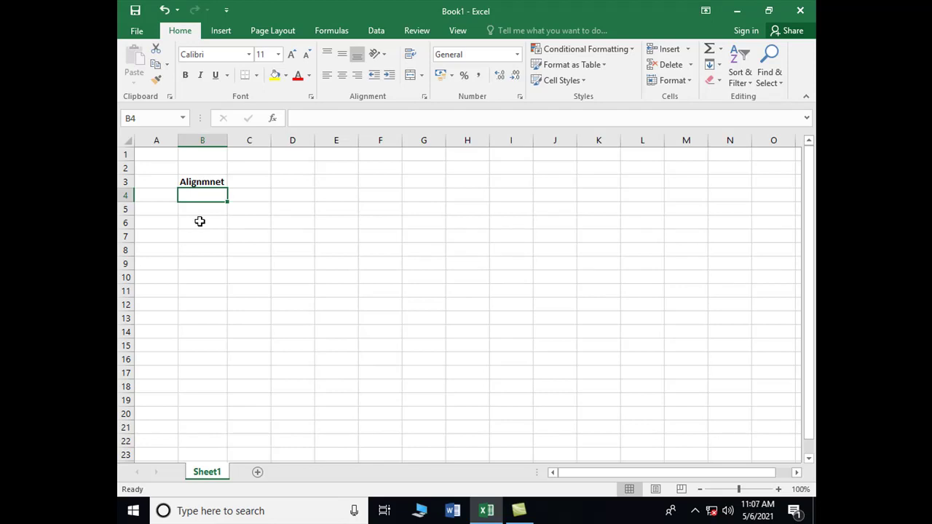
# Widen column D to about twice its width and make row 3 about twice as tall.
pyautogui.click(203, 233)
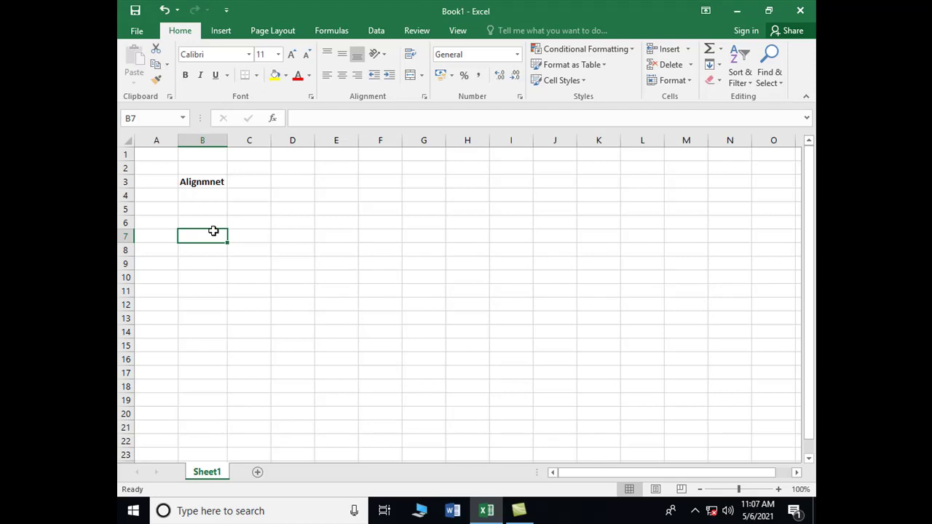
pyautogui.click(279, 181)
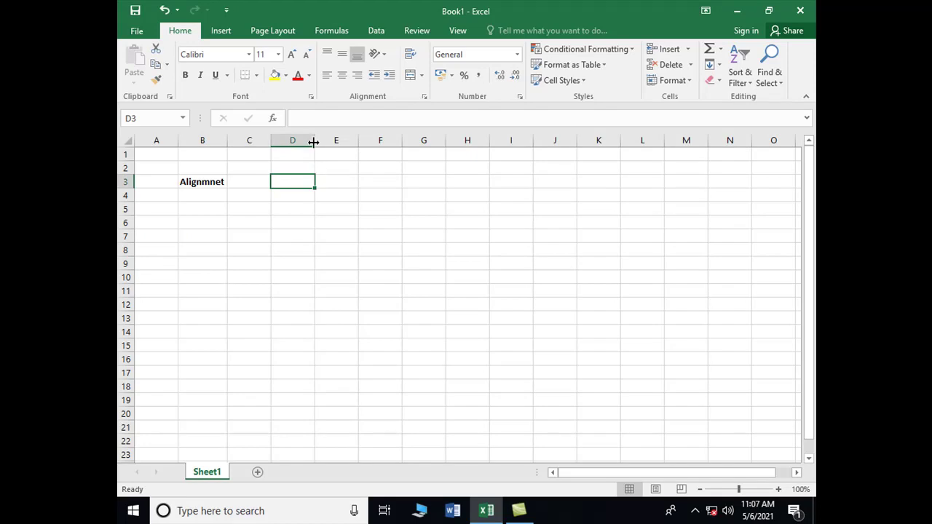
pyautogui.moveTo(314, 137); pyautogui.dragTo(360, 137)
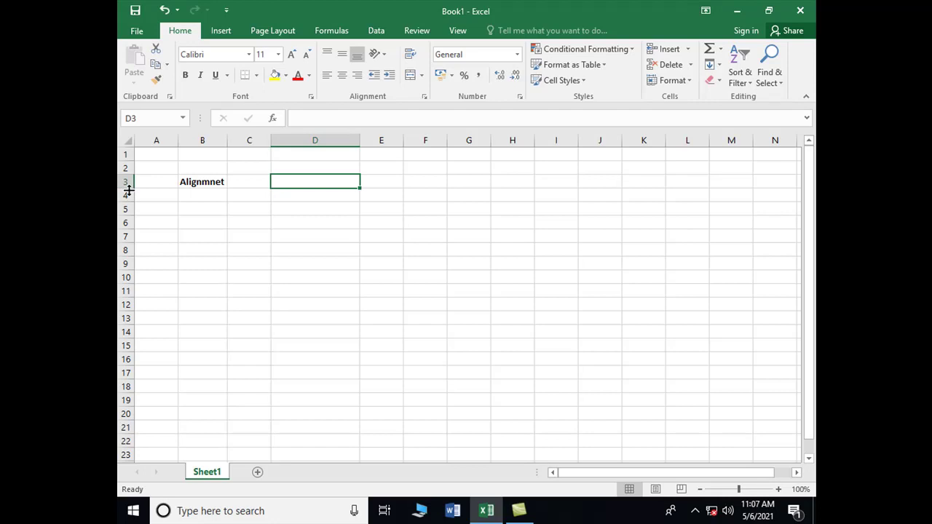
pyautogui.moveTo(127, 188); pyautogui.dragTo(129, 207)
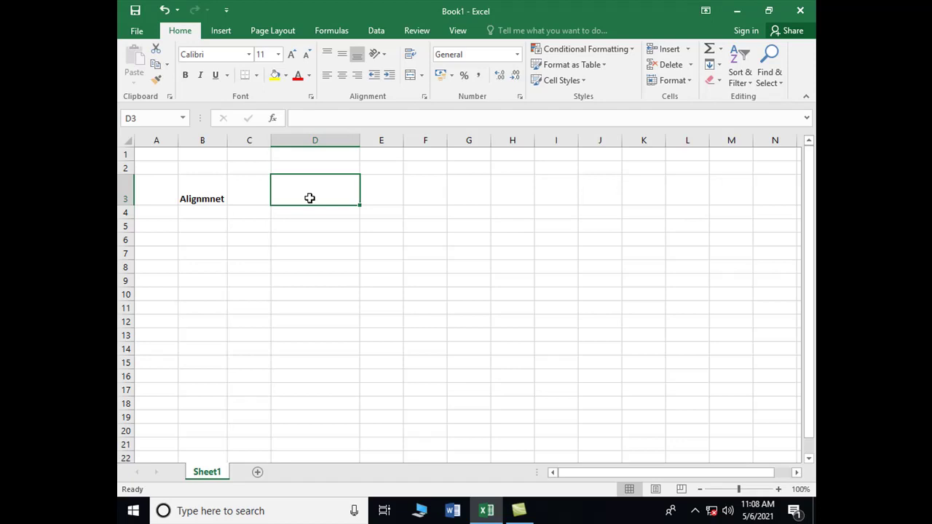
# Enter "Pakistan" in cell D3 and keep that cell selected.
pyautogui.write('Paki')
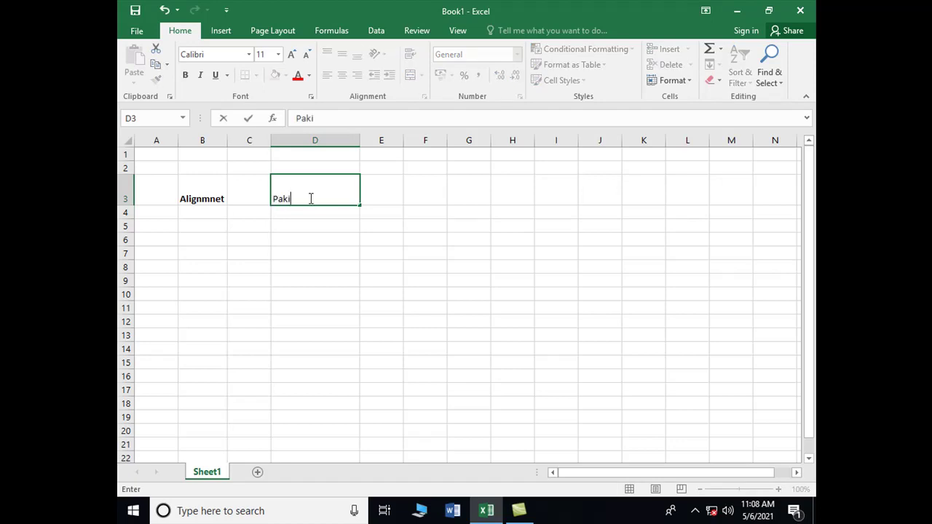
pyautogui.write('stan')
pyautogui.press('Return')
pyautogui.click(310, 199)
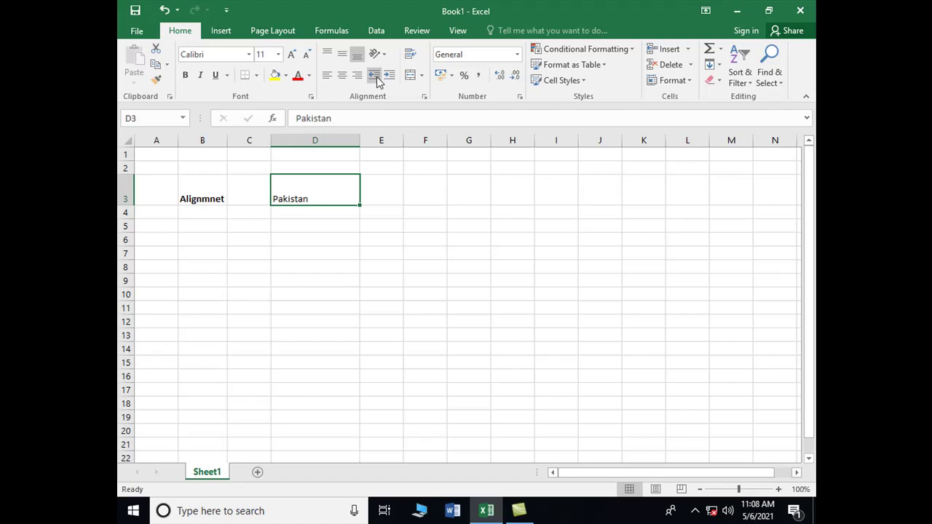
# Try top, middle and bottom vertical alignment in turn on the text in cell D3.
pyautogui.click(328, 57)
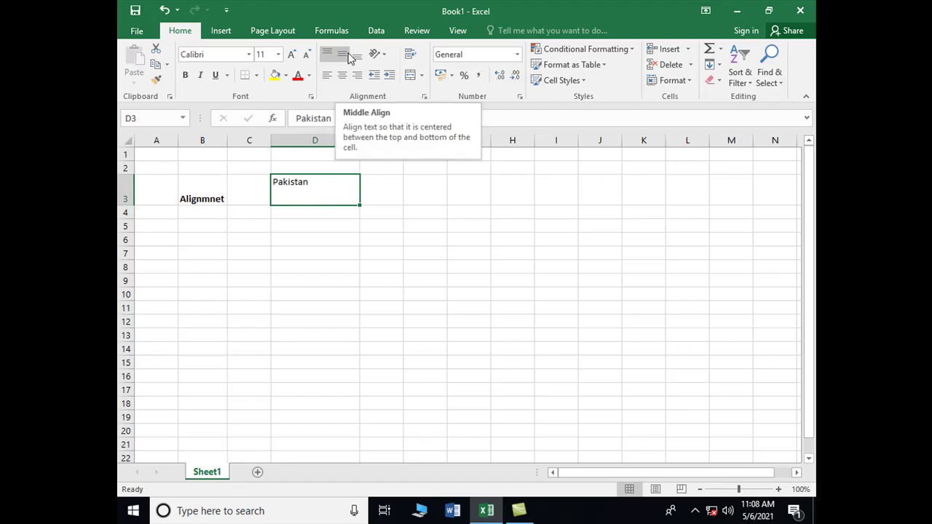
pyautogui.click(350, 58)
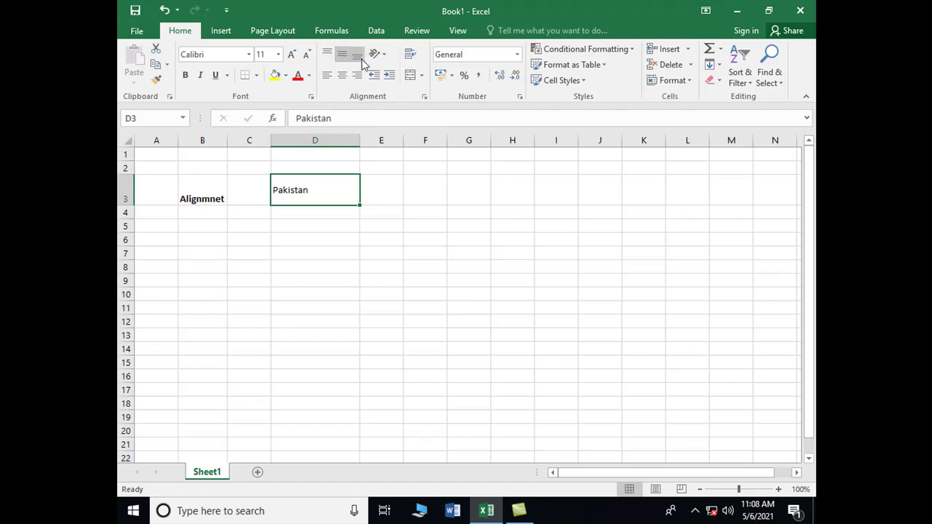
pyautogui.click(360, 58)
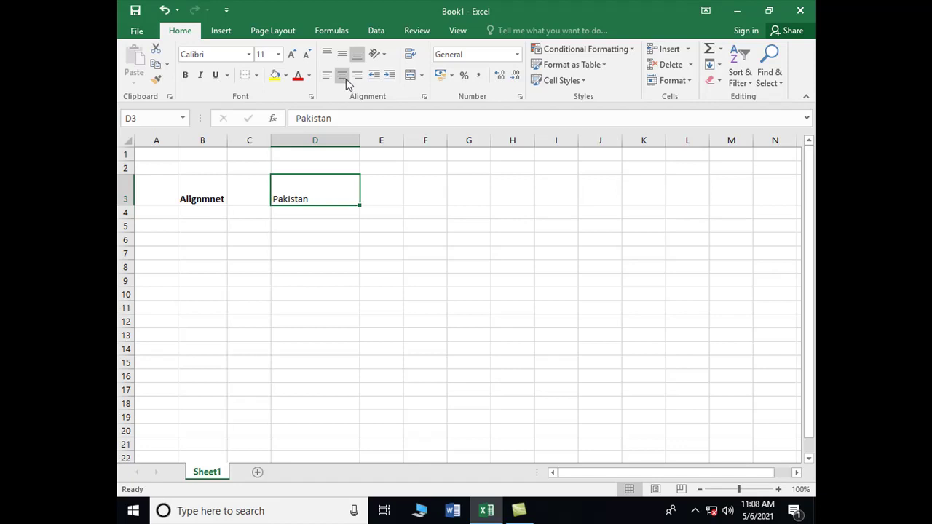
# Try right alignment on the text in D3, and centre it both horizontally and vertically.
pyautogui.click(343, 76)
pyautogui.click(357, 76)
pyautogui.click(340, 77)
pyautogui.click(338, 56)
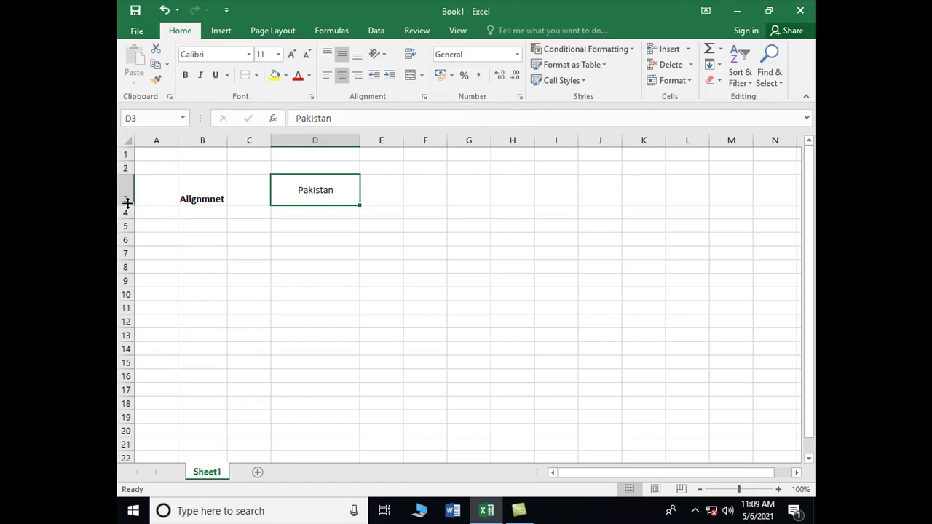
# Make row 3 several times taller and apply the Angle Counterclockwise orientation to the text in D3.
pyautogui.moveTo(127, 203); pyautogui.dragTo(128, 285)
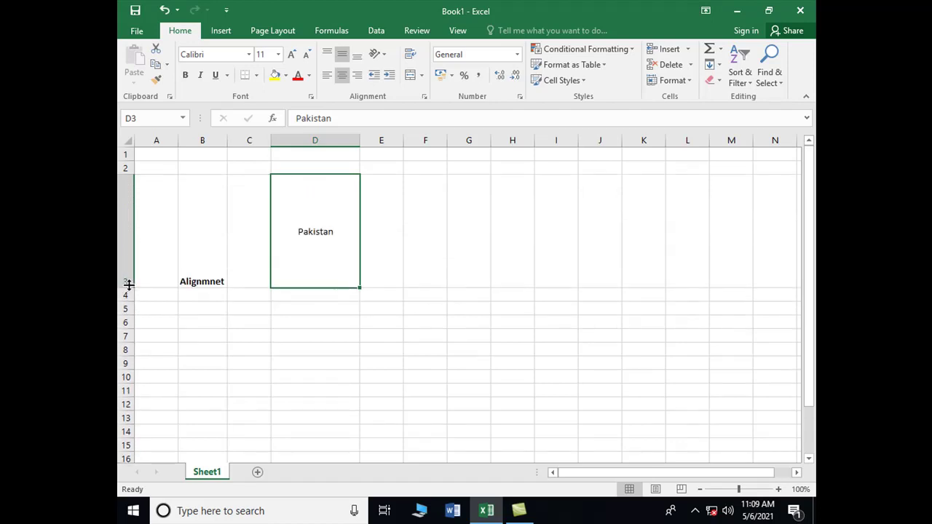
pyautogui.click(384, 57)
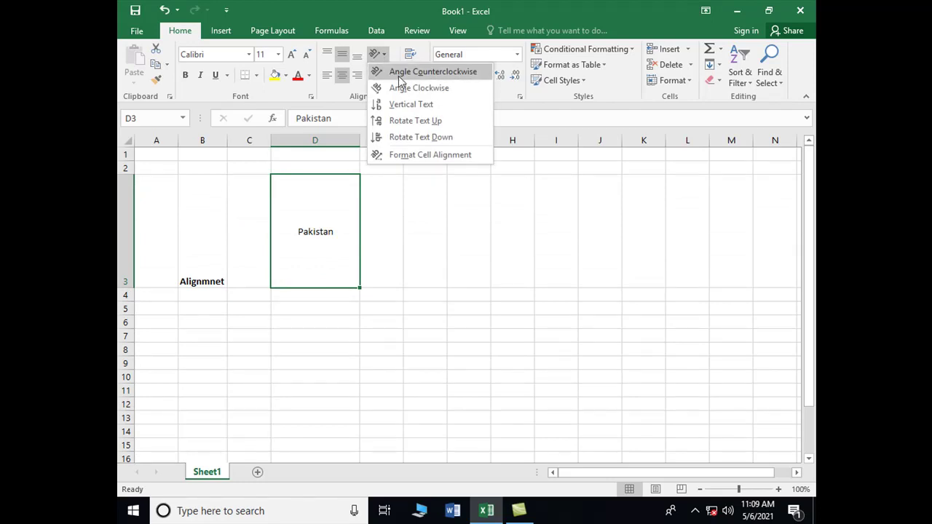
pyautogui.click(399, 73)
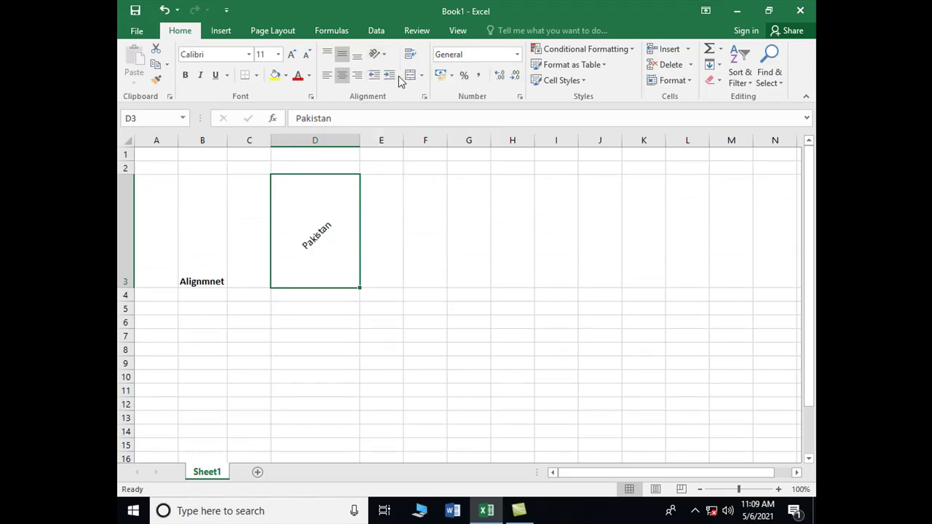
# Increase the font size of the text in D3 to 26.
pyautogui.click(293, 56)
pyautogui.click(293, 56)
pyautogui.click(292, 55)
pyautogui.click(292, 56)
pyautogui.click(292, 55)
pyautogui.click(292, 56)
pyautogui.click(292, 55)
pyautogui.click(292, 56)
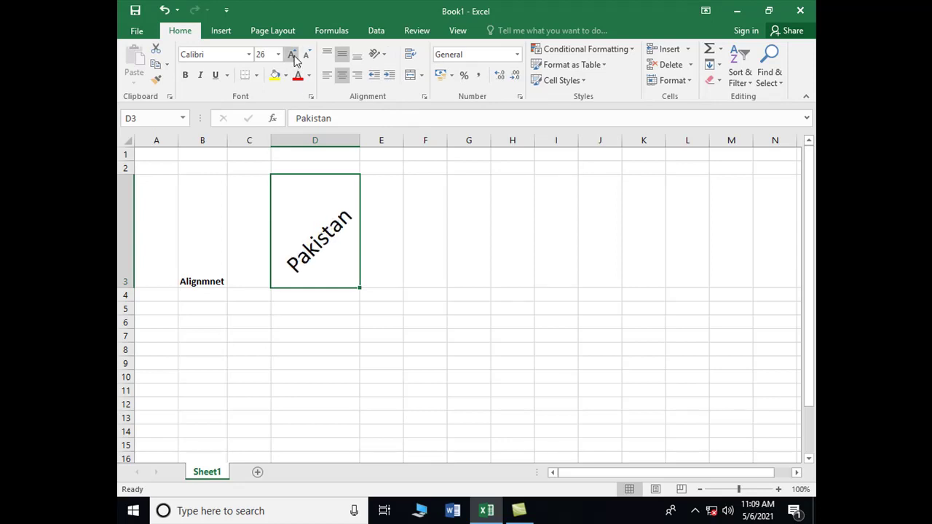
# Try the Angle Clockwise orientation on the text in D3, followed by Vertical Text.
pyautogui.click(386, 58)
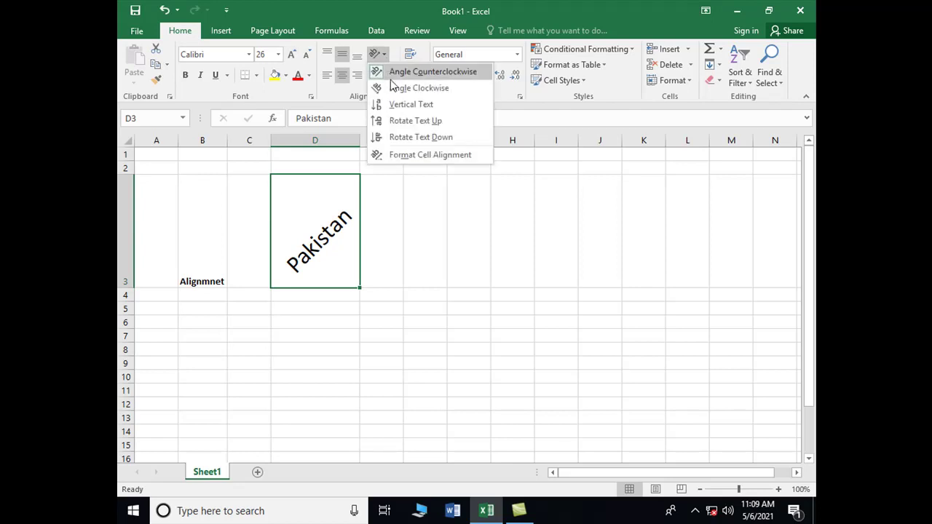
pyautogui.click(397, 90)
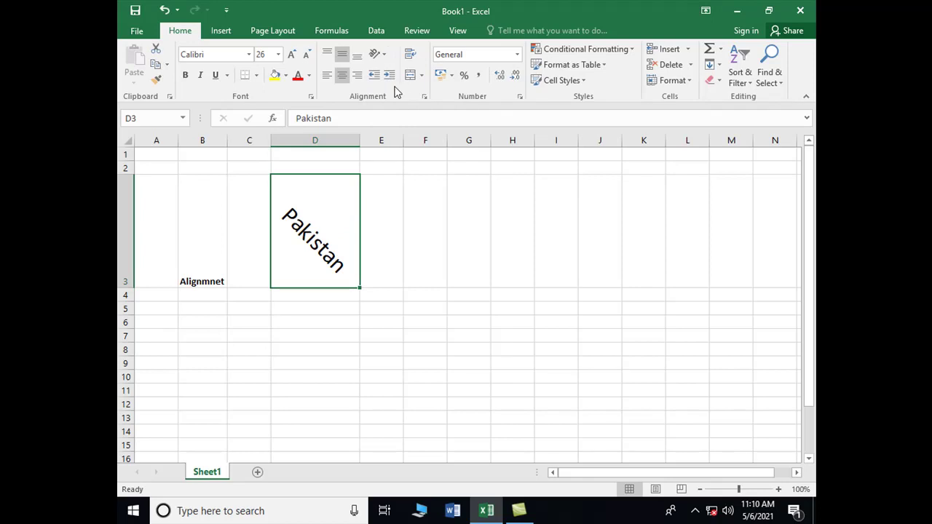
pyautogui.click(385, 58)
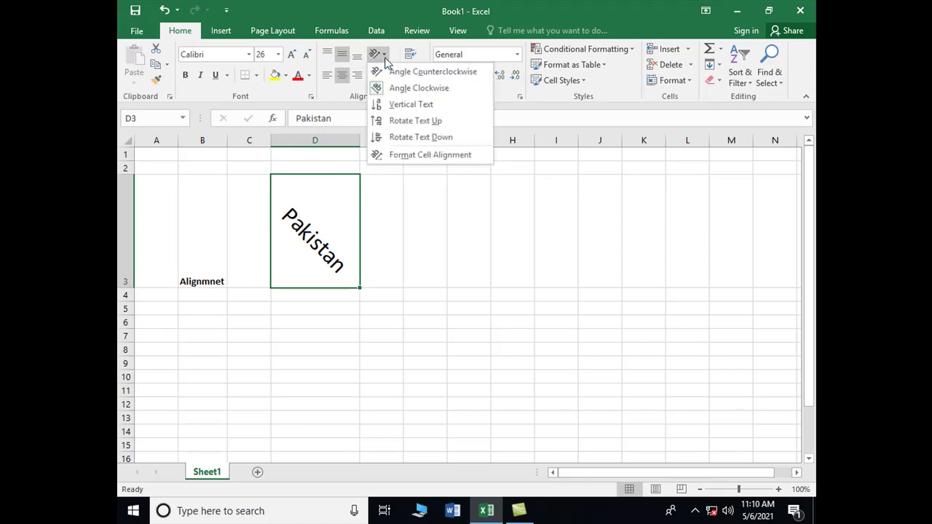
pyautogui.click(397, 102)
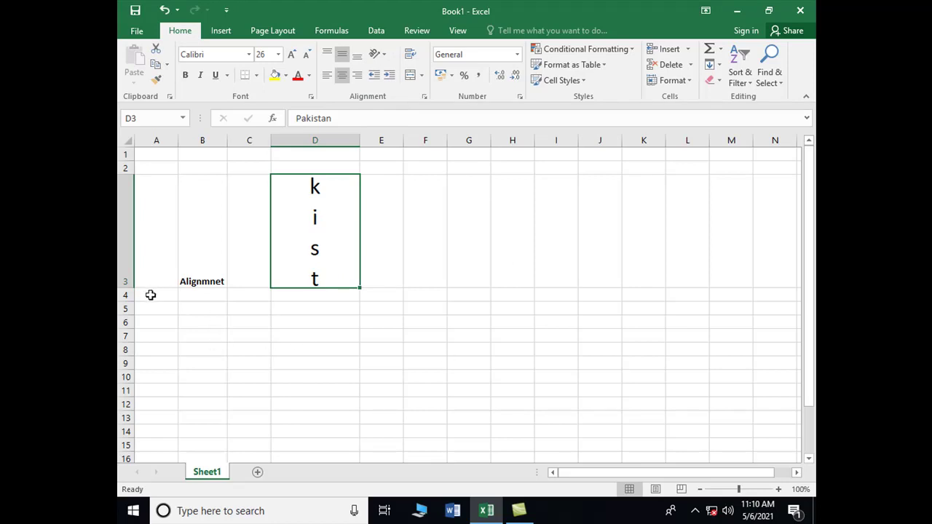
# Increase the height of row 3 until every letter of the stacked word in D3 fits, and reselect D3.
pyautogui.moveTo(132, 286); pyautogui.dragTo(137, 397)
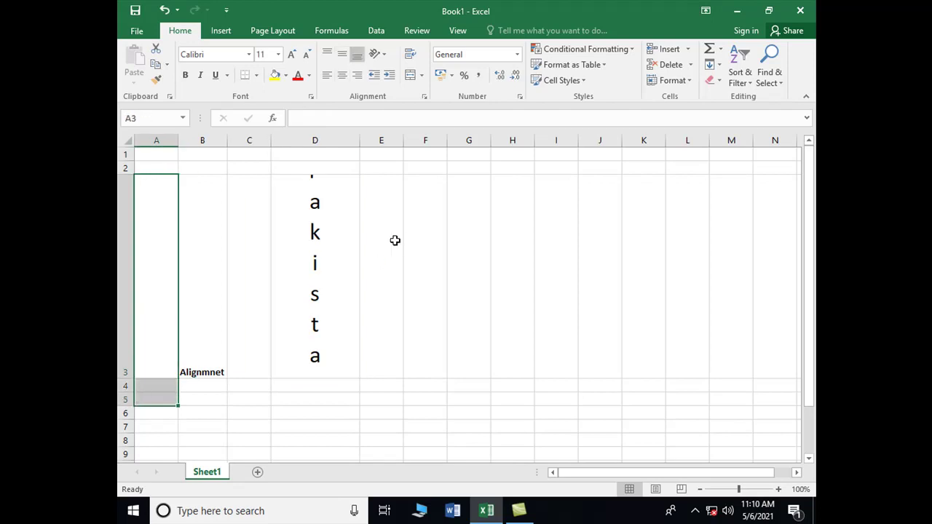
pyautogui.click(324, 244)
pyautogui.moveTo(126, 377); pyautogui.dragTo(127, 428)
pyautogui.click(215, 385)
pyautogui.click(320, 374)
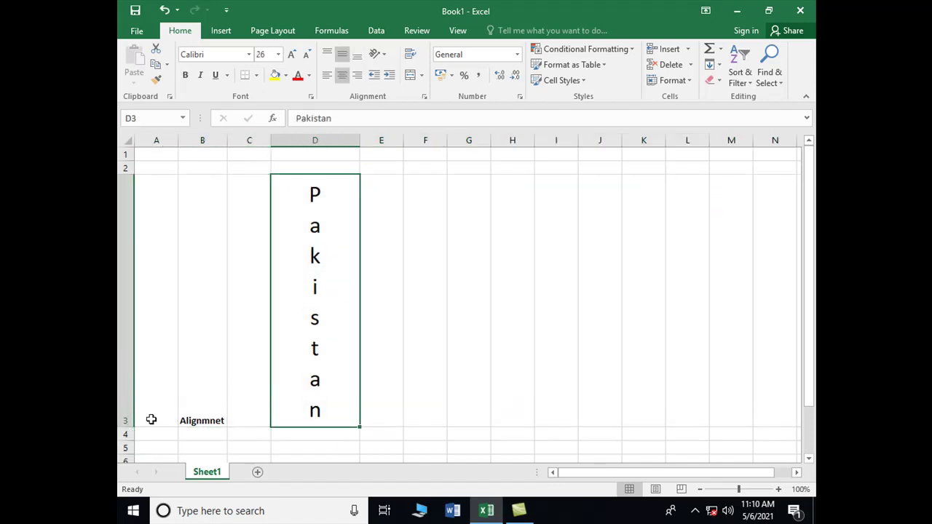
# Try the Rotate Text Up orientation on the text in D3, followed by Rotate Text Down.
pyautogui.click(385, 57)
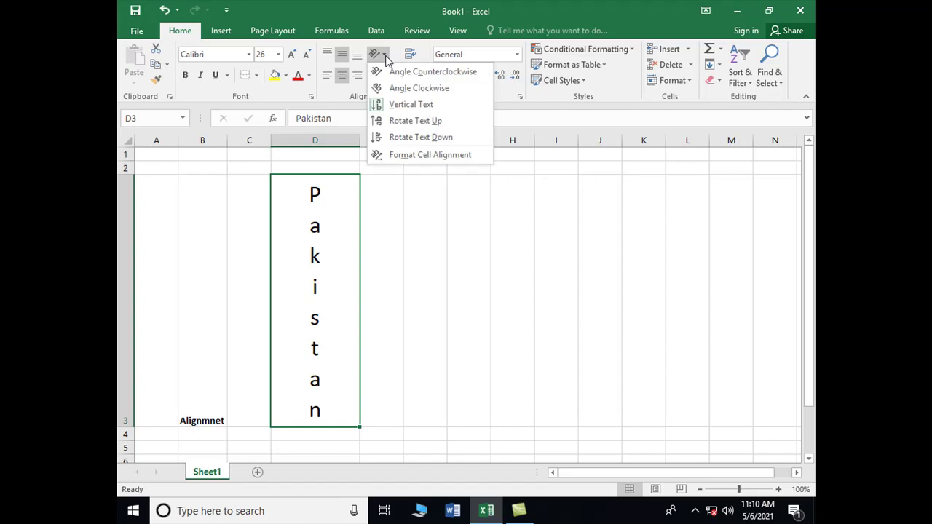
pyautogui.click(413, 121)
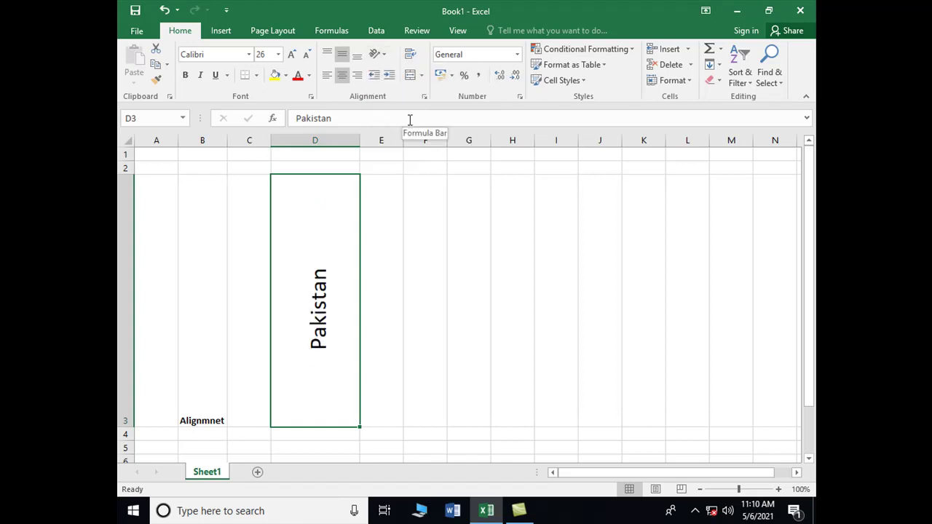
pyautogui.click(386, 58)
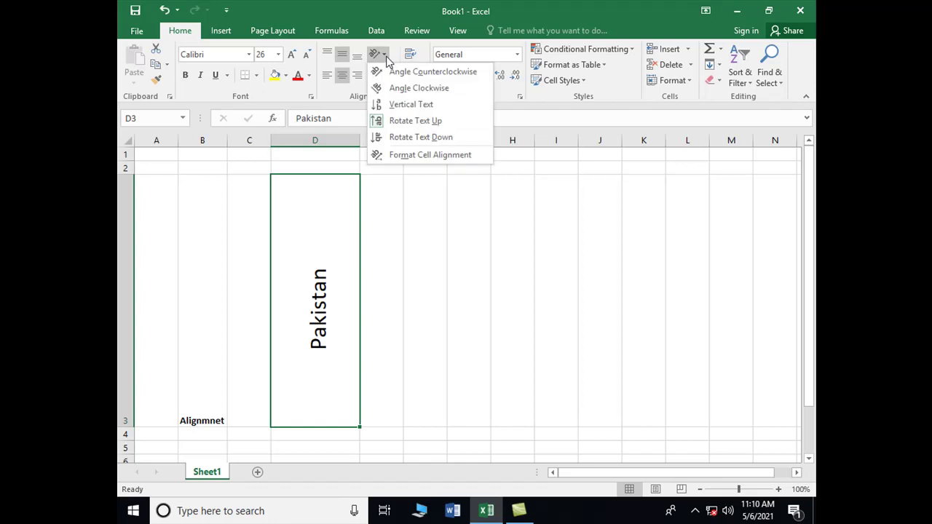
pyautogui.click(414, 139)
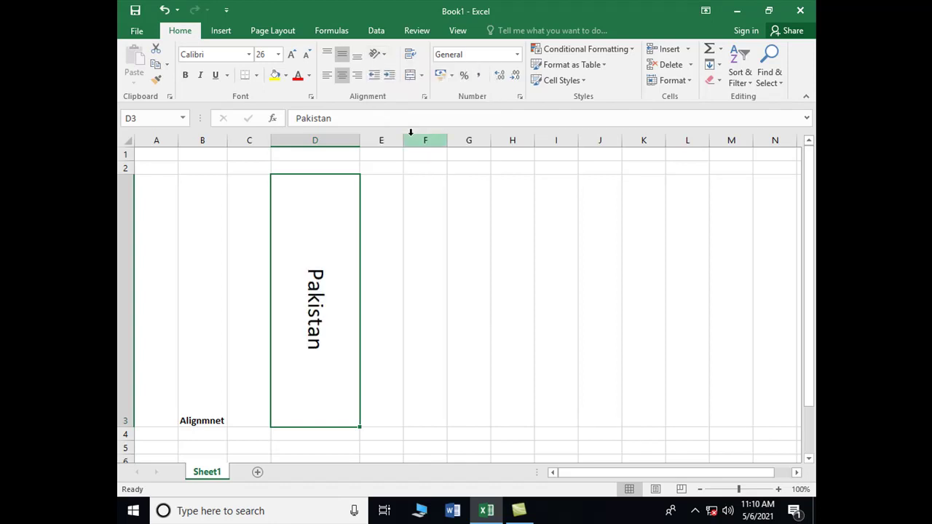
# Set the text orientation of D3 to 0 degrees in the cell alignment settings.
pyautogui.click(386, 56)
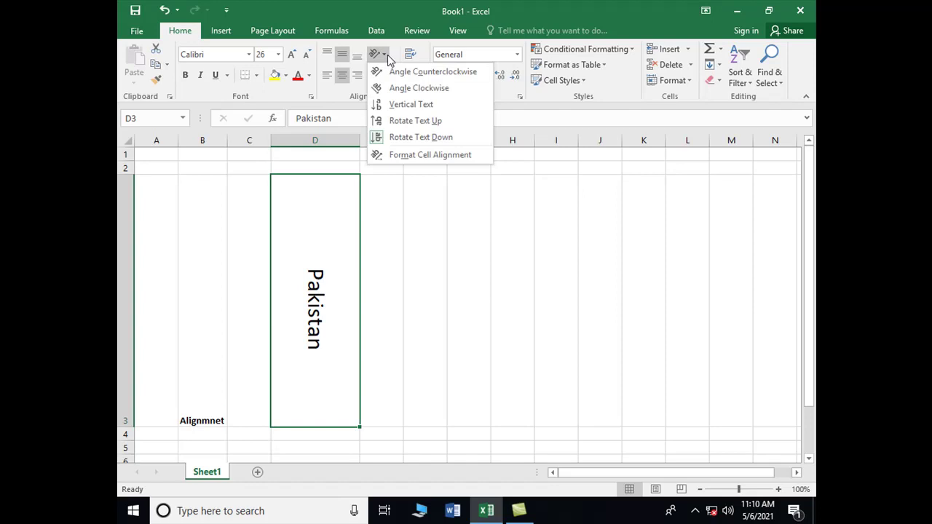
pyautogui.click(416, 154)
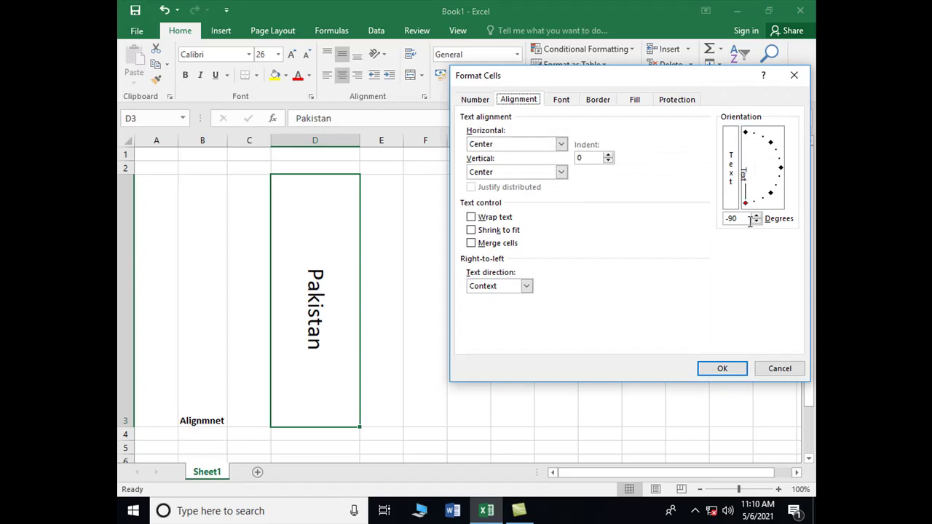
pyautogui.moveTo(747, 204); pyautogui.dragTo(780, 169)
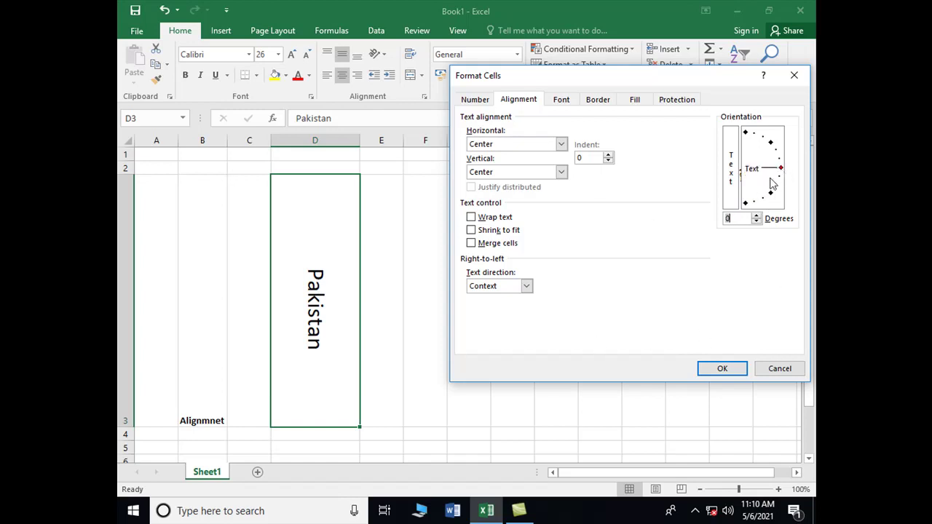
pyautogui.click(735, 370)
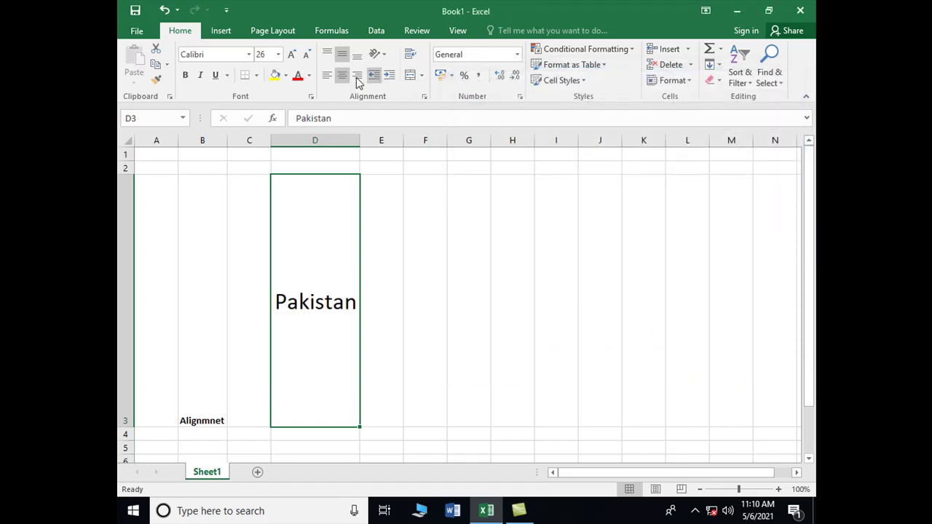
# Set the text orientation of D3 to 45 degrees in the cell alignment settings.
pyautogui.click(384, 59)
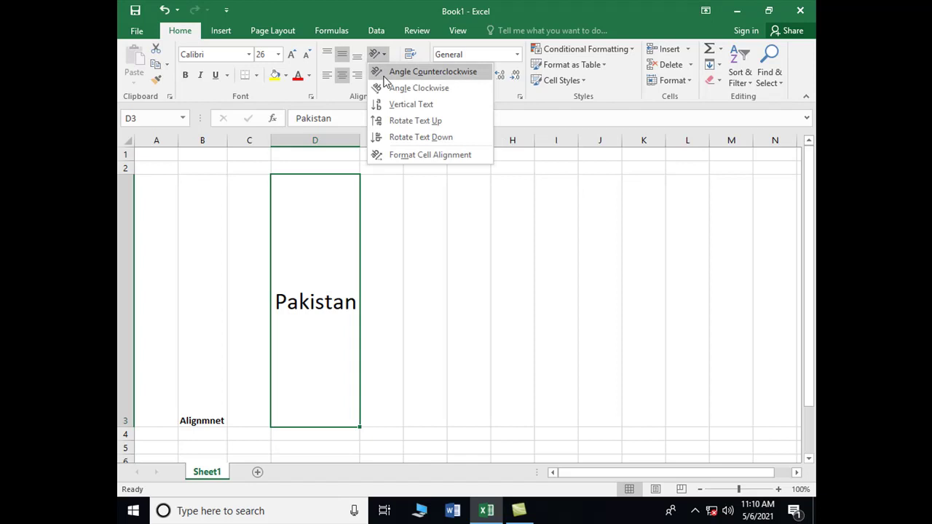
pyautogui.click(405, 157)
pyautogui.moveTo(780, 169); pyautogui.dragTo(771, 144)
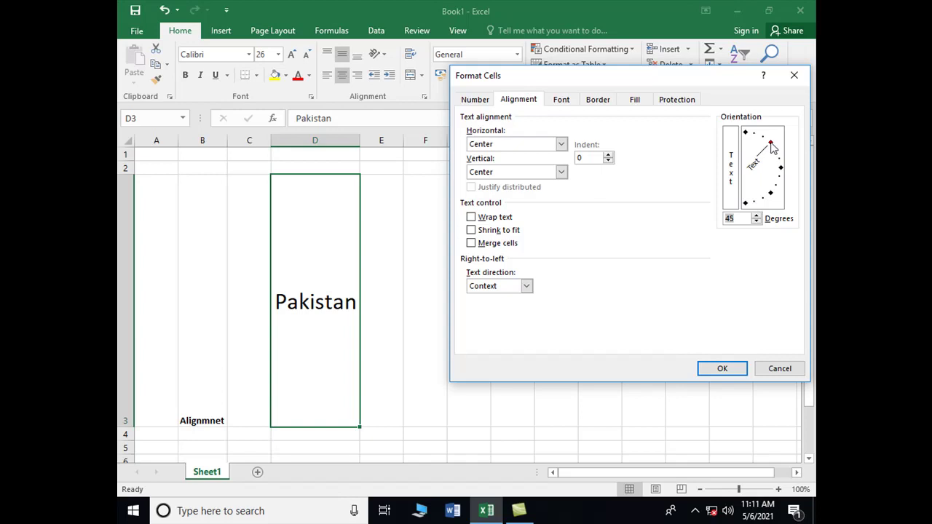
pyautogui.click(713, 370)
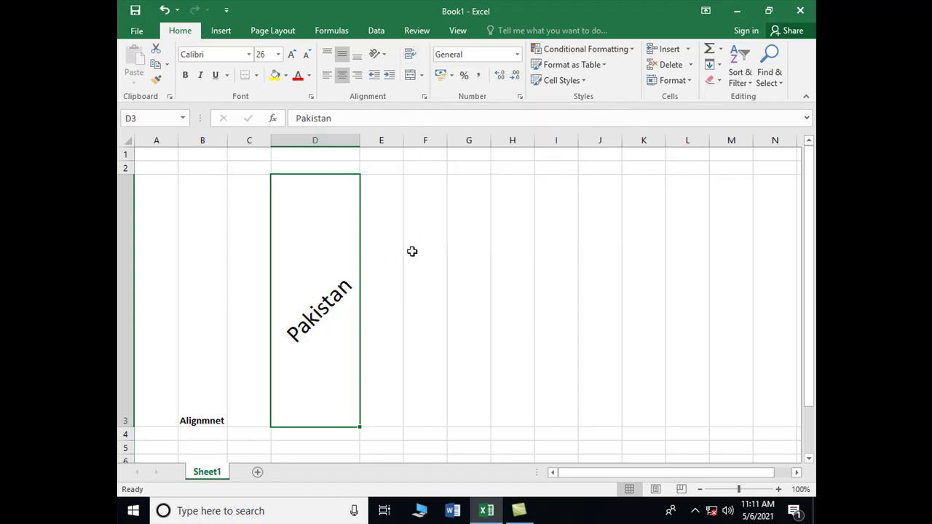
# Widen column E and enter "Pakistan is a beautiful country . It has different famous places" in E3.
pyautogui.click(381, 227)
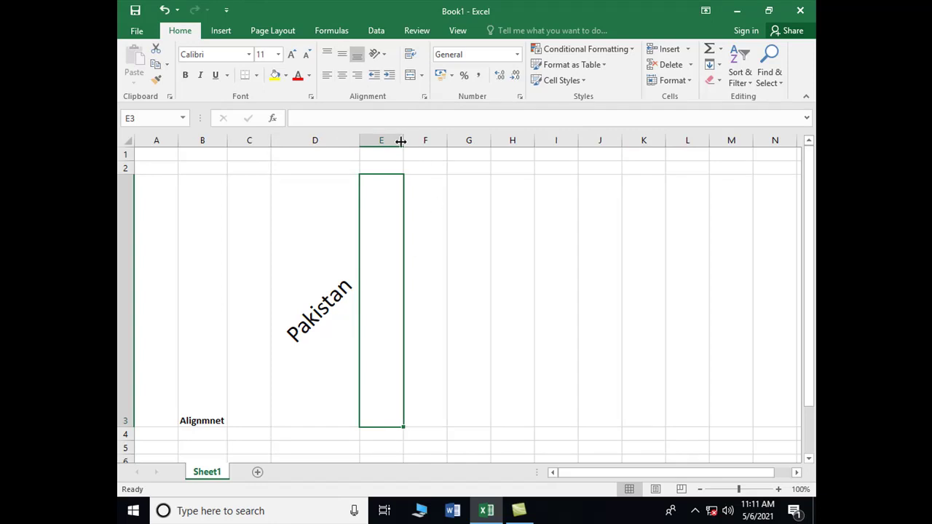
pyautogui.moveTo(403, 140); pyautogui.dragTo(495, 140)
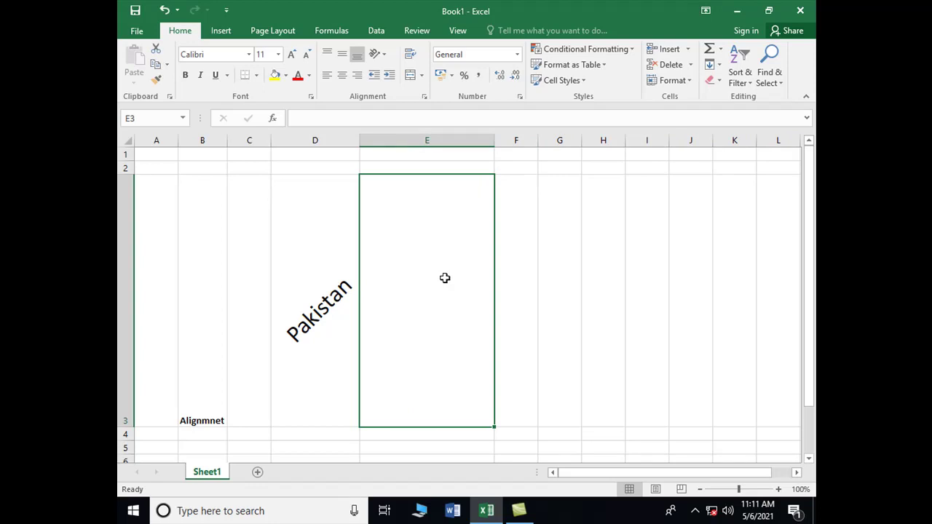
pyautogui.write('Pakista')
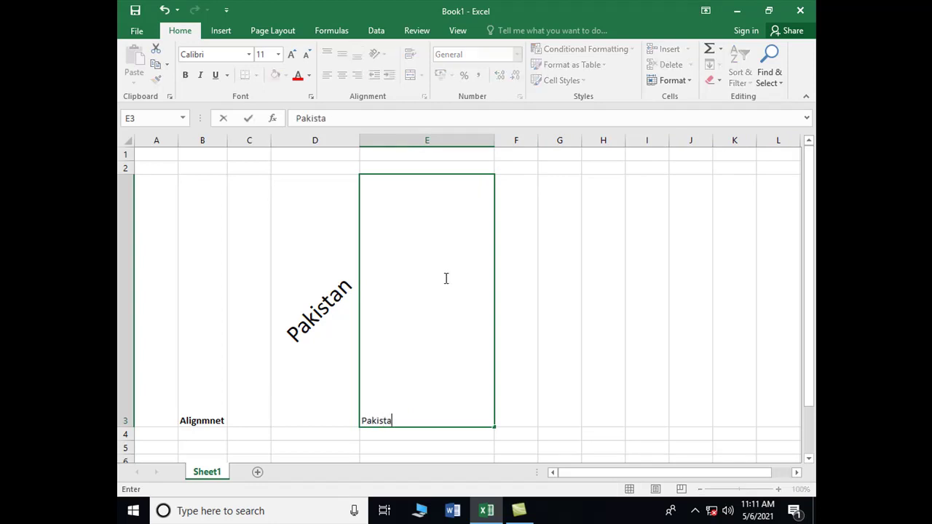
pyautogui.write('n is a beaut')
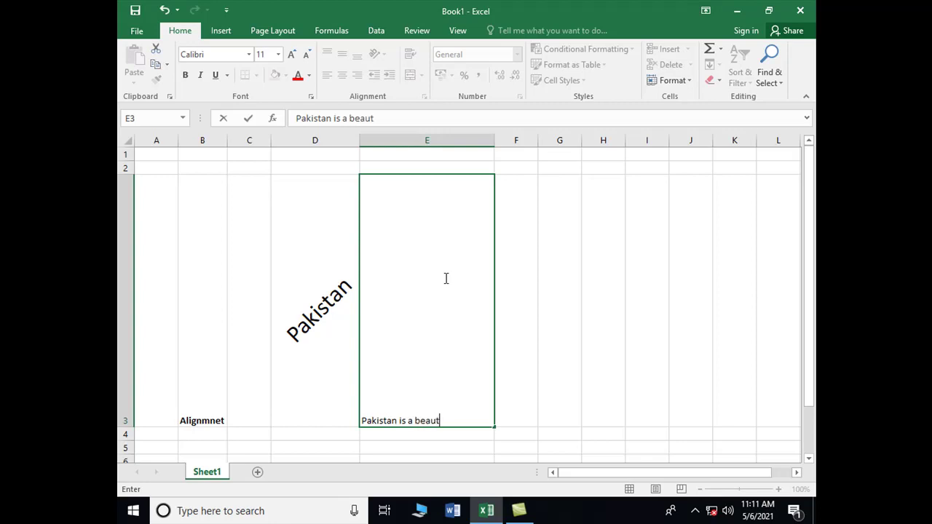
pyautogui.write('iful country ')
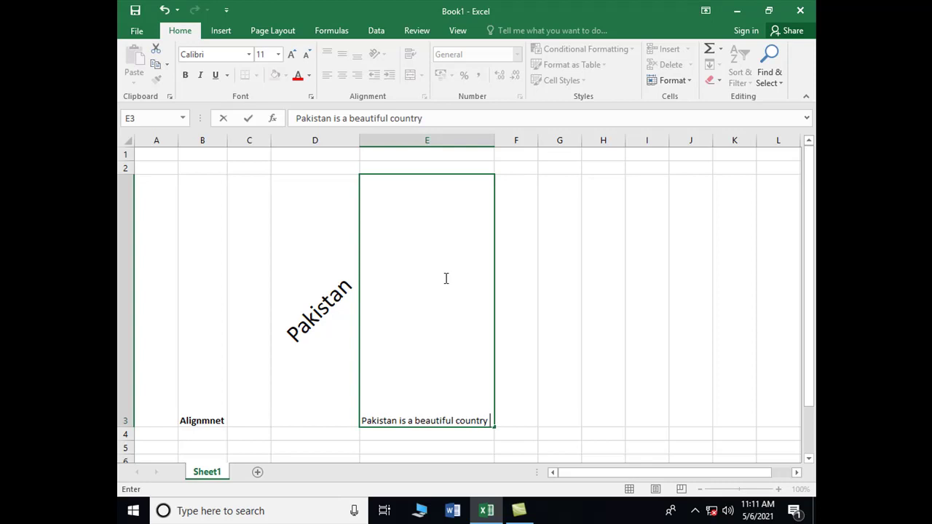
pyautogui.write('. i')
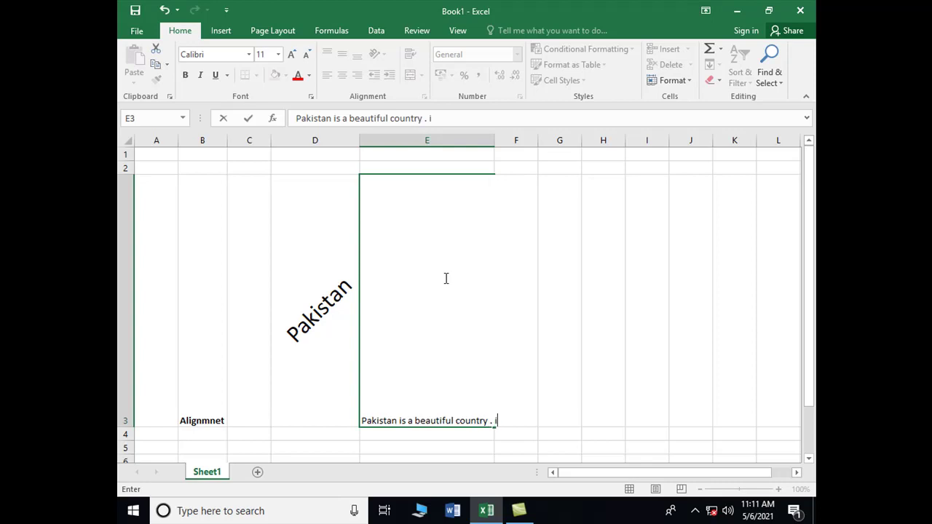
pyautogui.write('t')
pyautogui.write(' has dif')
pyautogui.write('ferent ')
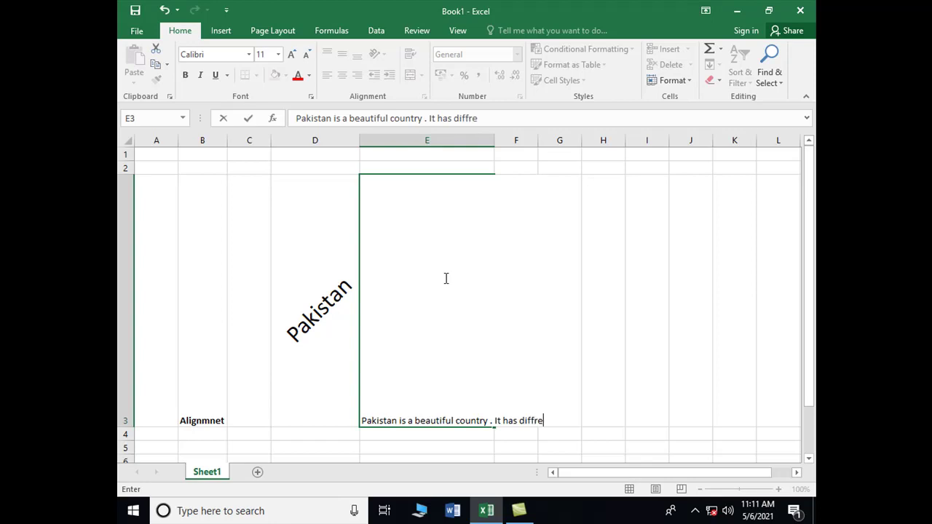
pyautogui.write('famous')
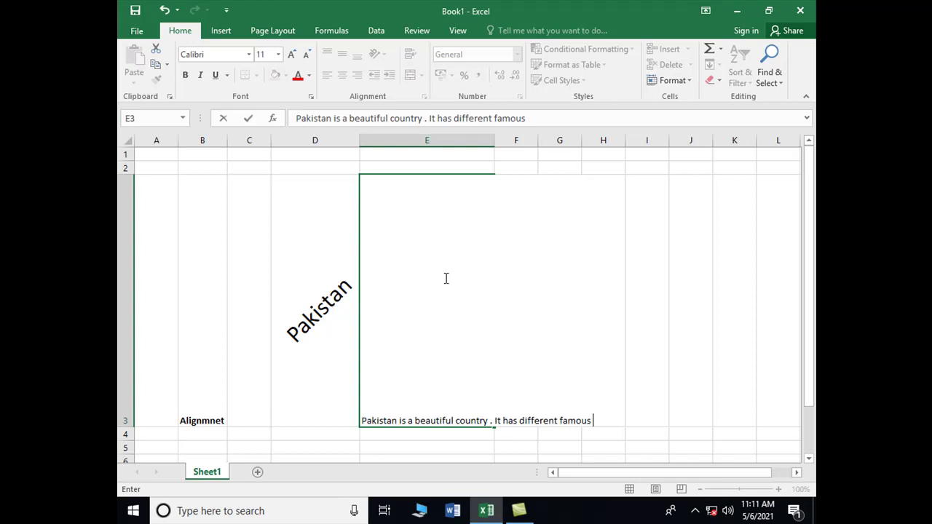
pyautogui.write(' places')
pyautogui.press('Return')
pyautogui.click(445, 278)
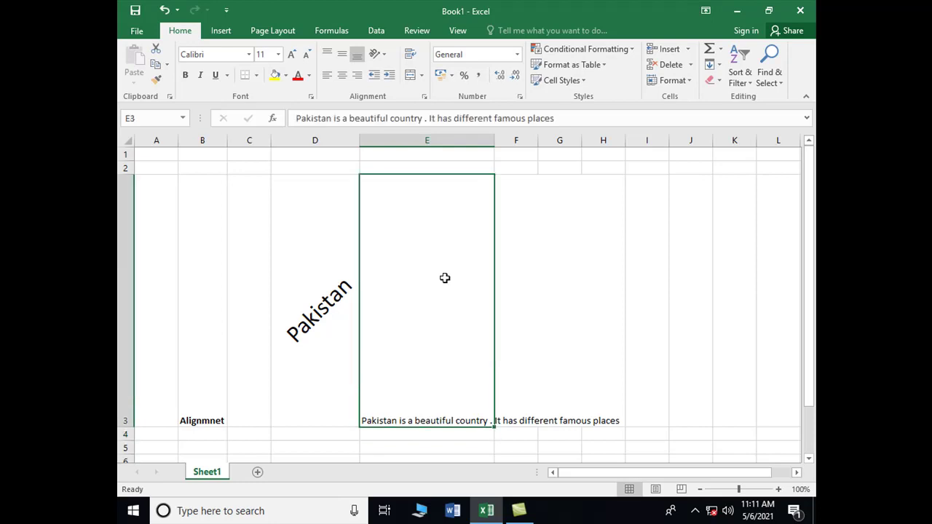
# Examine E3 and the neighbouring cells in row 3 to see which one actually holds the long sentence.
pyautogui.press('Right')
pyautogui.press('Right')
pyautogui.press('Left')
pyautogui.press('Left')
pyautogui.press('Right')
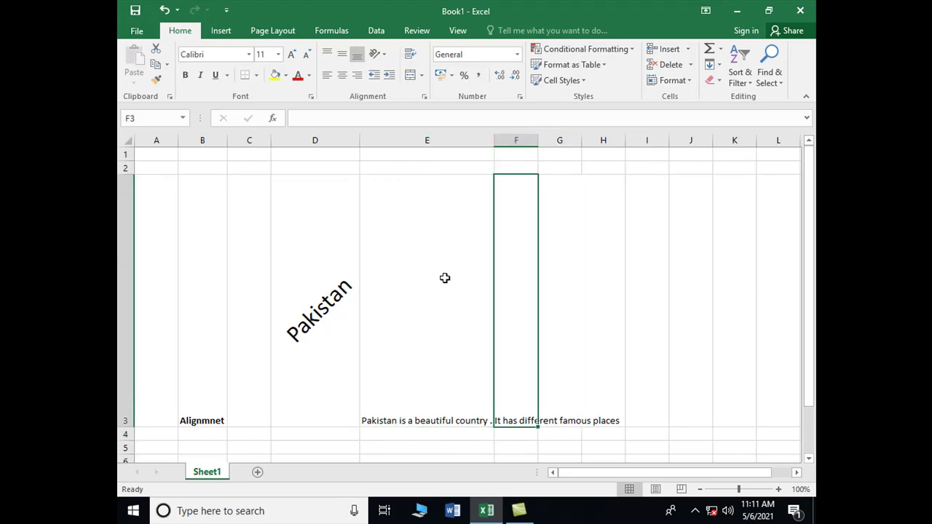
pyautogui.press('Right')
pyautogui.press('Right')
pyautogui.press('Left')
pyautogui.press('Left')
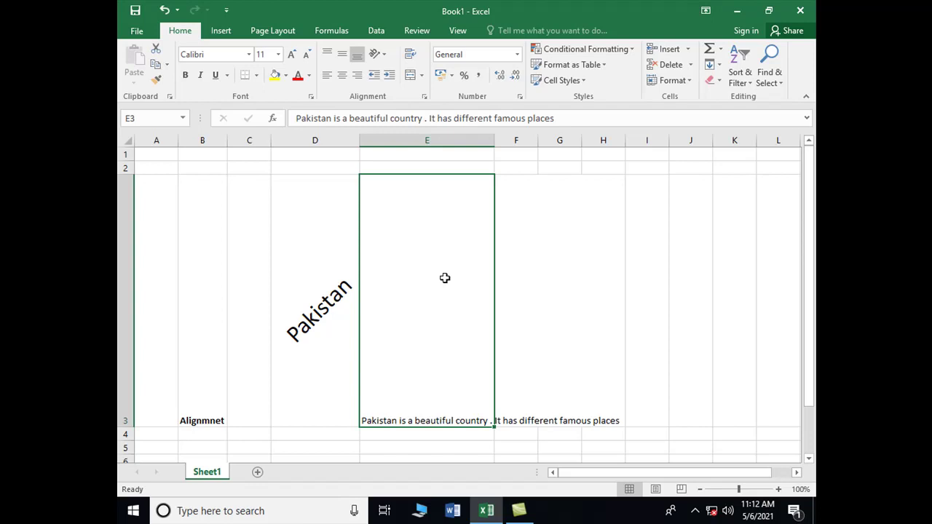
# Wrap the text in E3, undo it, and wrap it again with the font size raised to 14.
pyautogui.click(412, 57)
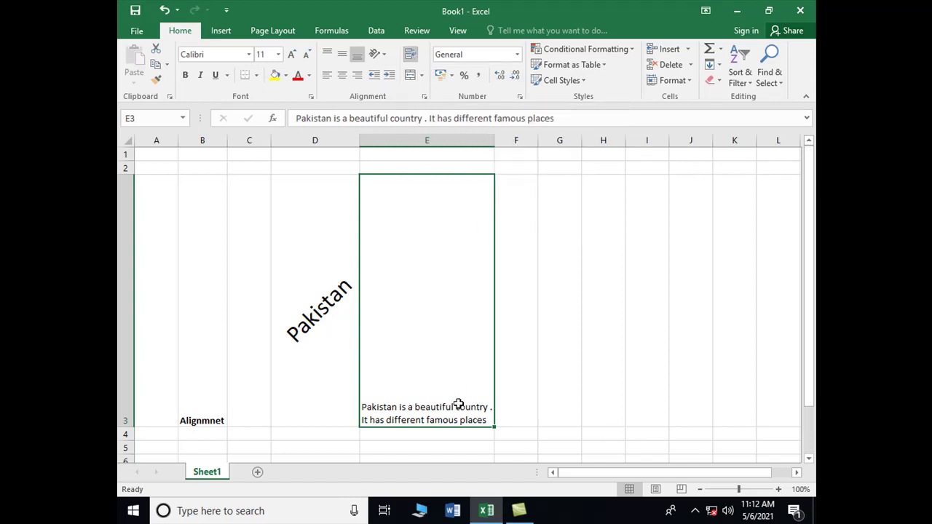
pyautogui.hotkey('ctrl', 'z')
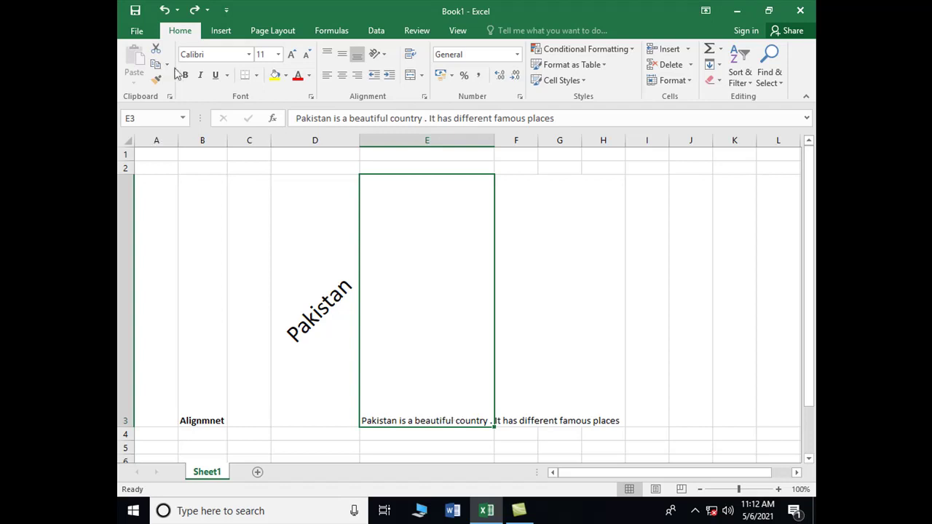
pyautogui.click(289, 54)
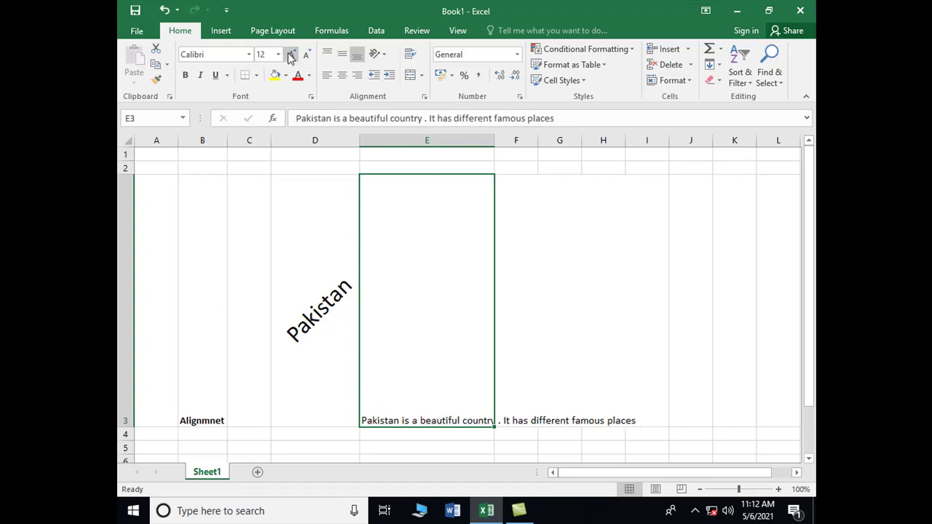
pyautogui.click(290, 54)
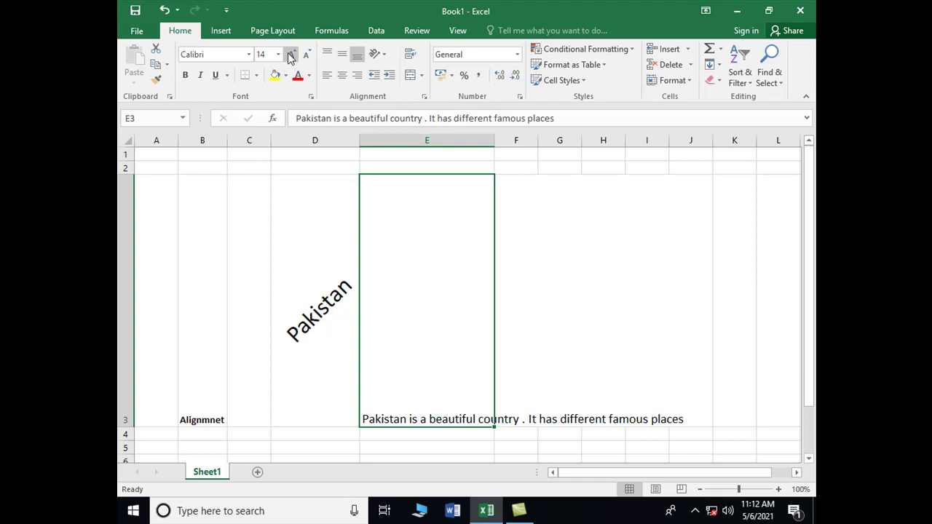
pyautogui.click(411, 57)
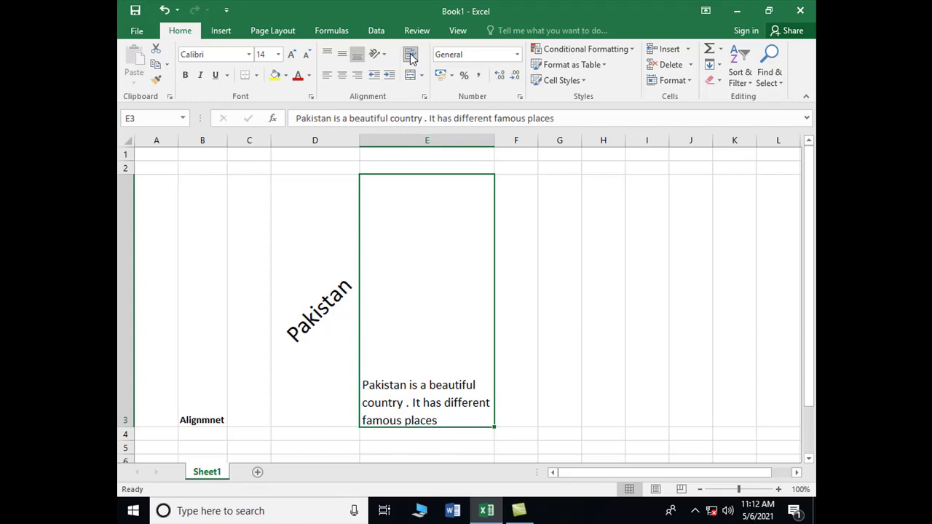
# Try middle and bottom alignment on the wrapped text in E3, and finish with it centered horizontally and top-aligned.
pyautogui.click(342, 56)
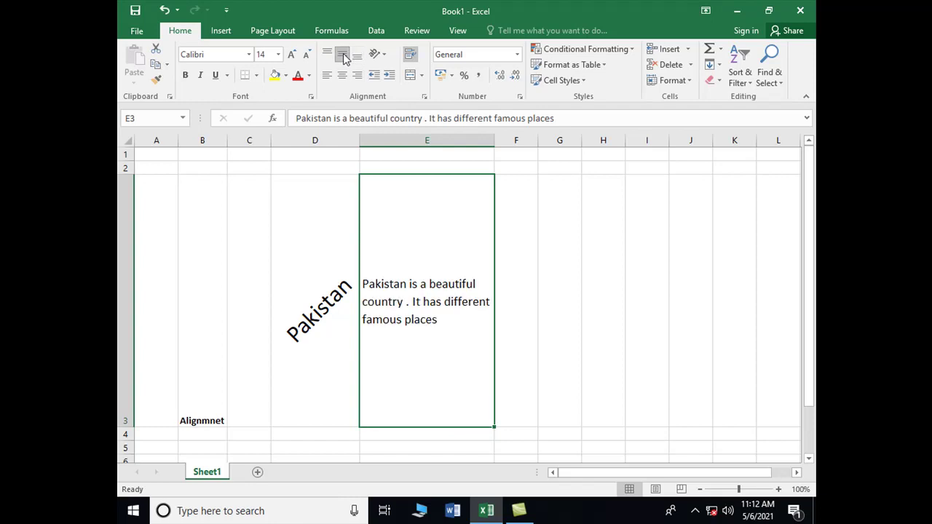
pyautogui.click(357, 56)
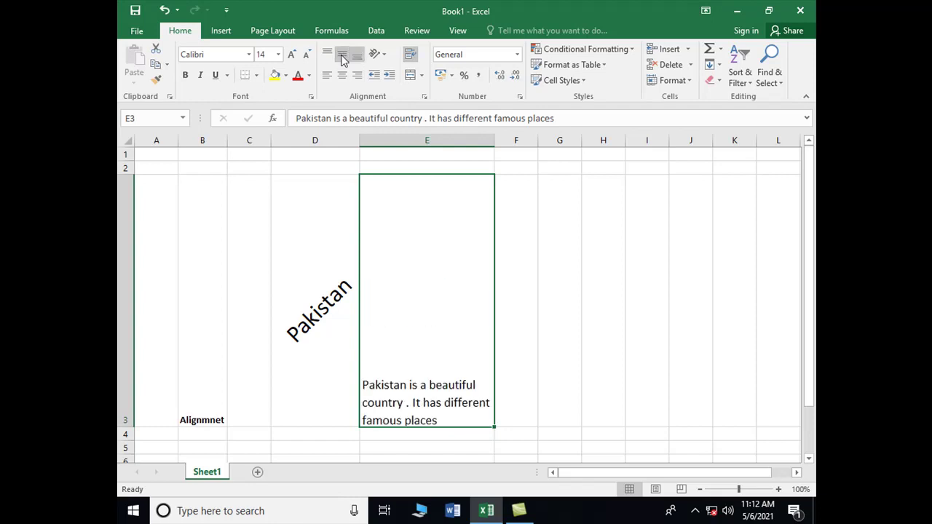
pyautogui.click(344, 76)
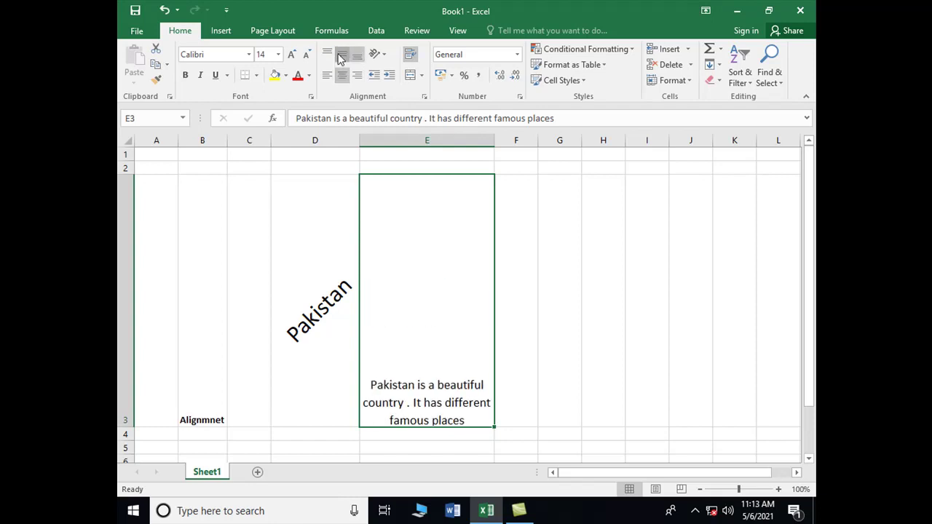
pyautogui.click(342, 57)
pyautogui.click(329, 56)
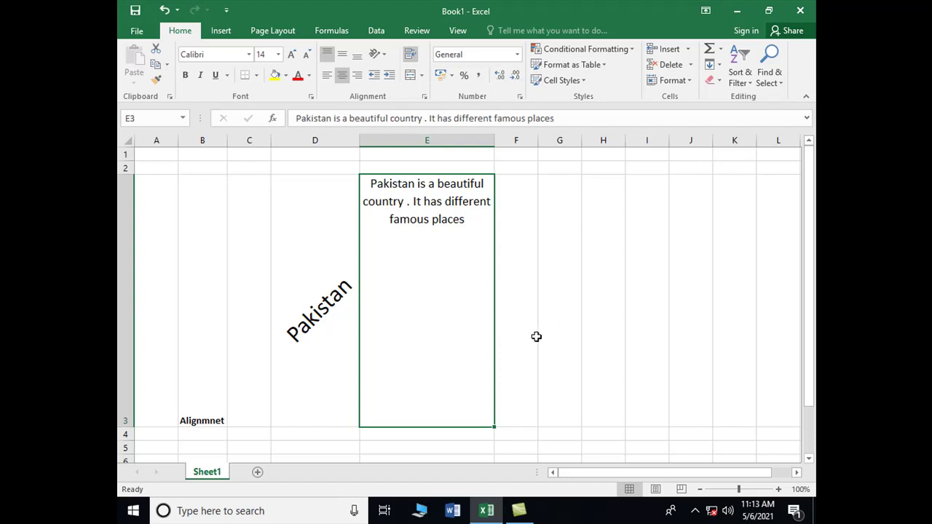
# Enter the heading "Marks" in C6 with the subheadings "Th. Mark" in C7 and "Pr. Marks" in D7.
pyautogui.scroll(-2, 537, 337)
pyautogui.scroll(2, 424, 291)
pyautogui.scroll(-1, 407, 308)
pyautogui.click(248, 182)
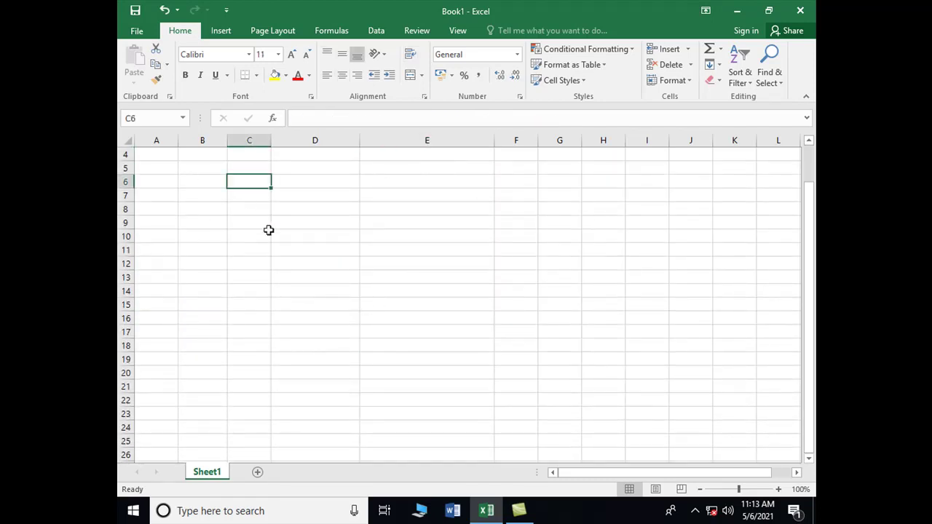
pyautogui.write('Marks')
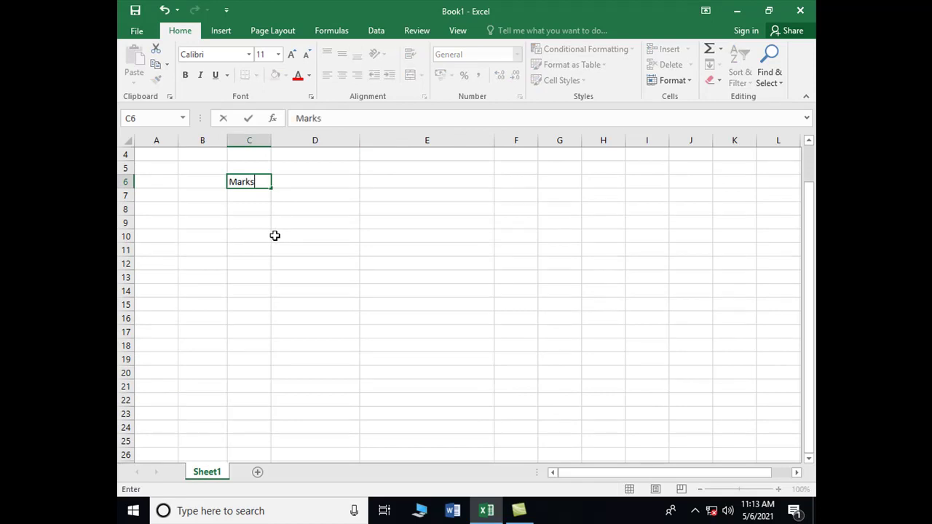
pyautogui.press('Return')
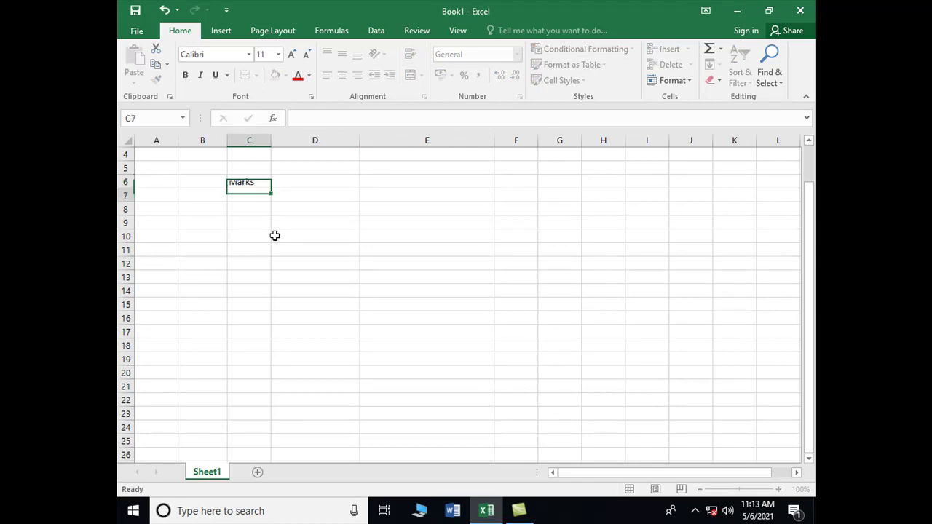
pyautogui.write('. Mark')
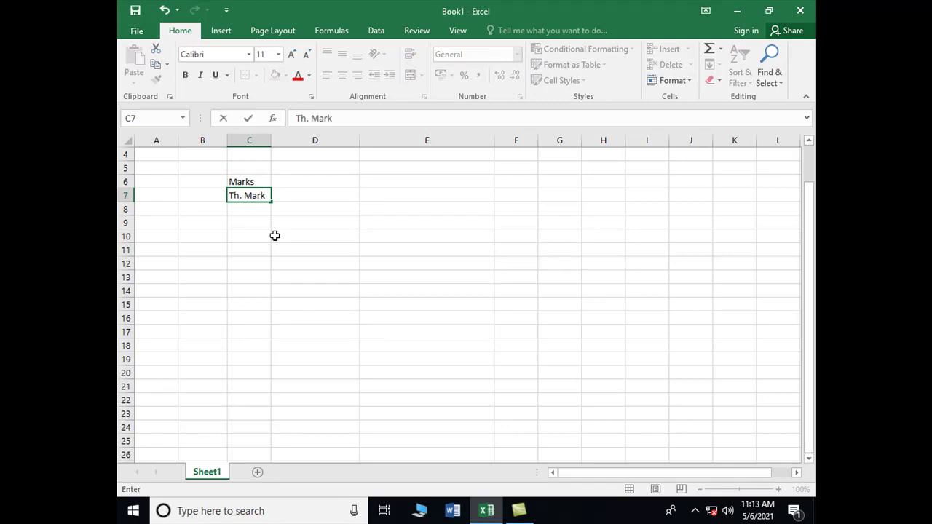
pyautogui.press('Tab')
pyautogui.write('P')
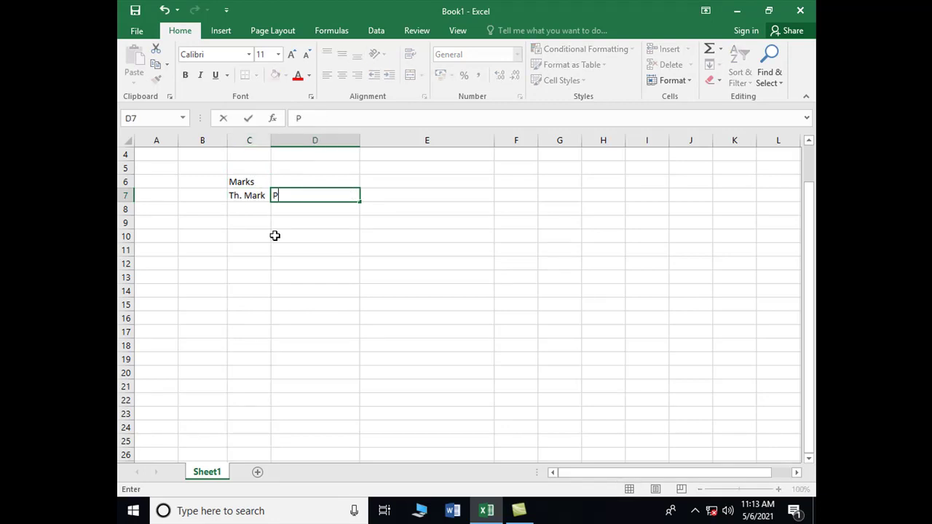
pyautogui.write('r. Marks')
pyautogui.press('Return')
# Merge and center the "Marks" heading across C6 and D6.
pyautogui.press('Up')
pyautogui.press('Up')
pyautogui.press('Left')
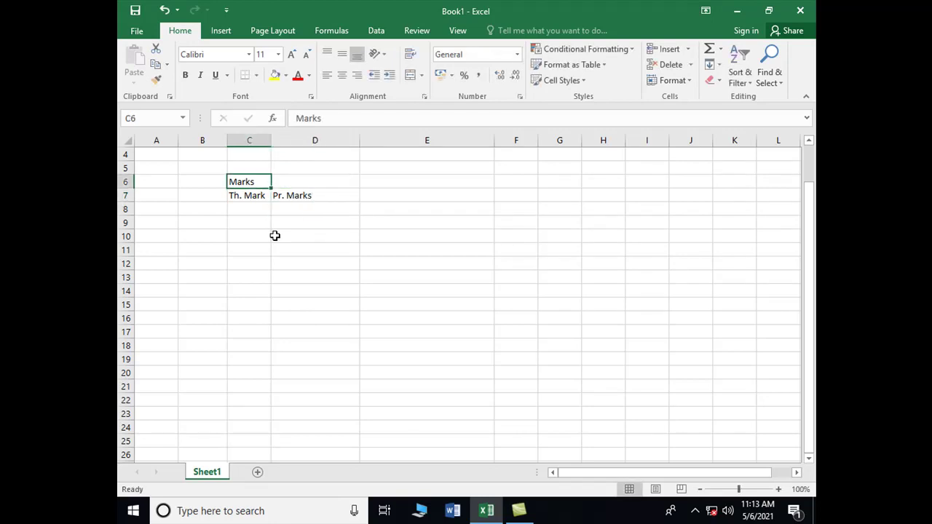
pyautogui.hotkey('shift', 'Right')
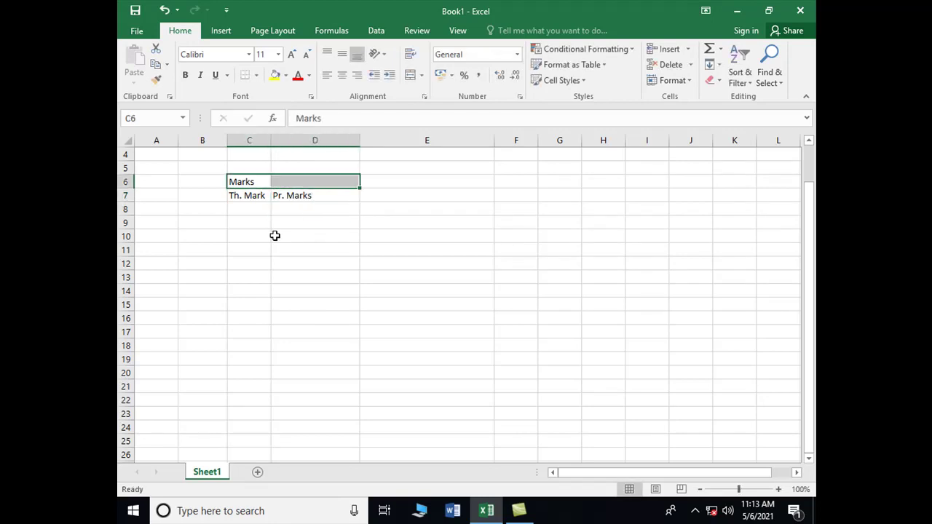
pyautogui.click(411, 77)
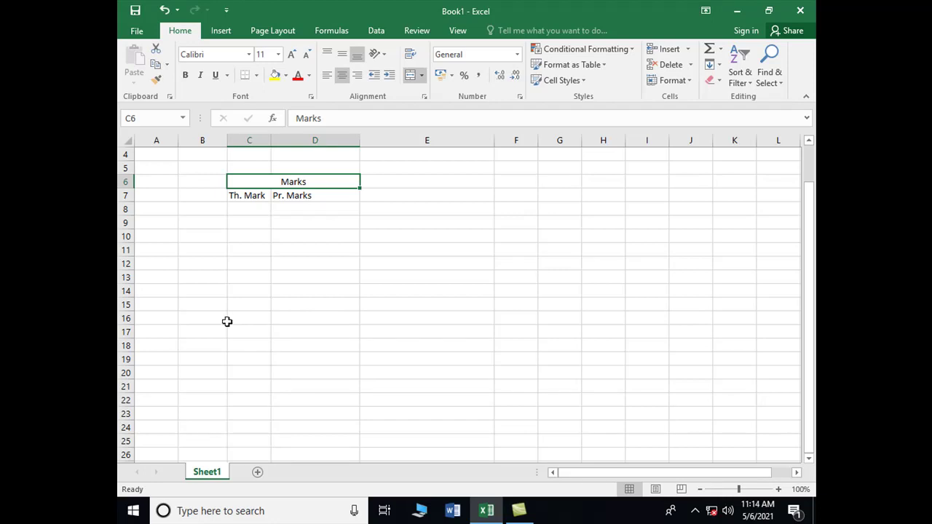
# Enter the heading "Allownces" in A9 with the subheadings "M. All" in A10 and "H.Rent" in B10.
pyautogui.click(159, 223)
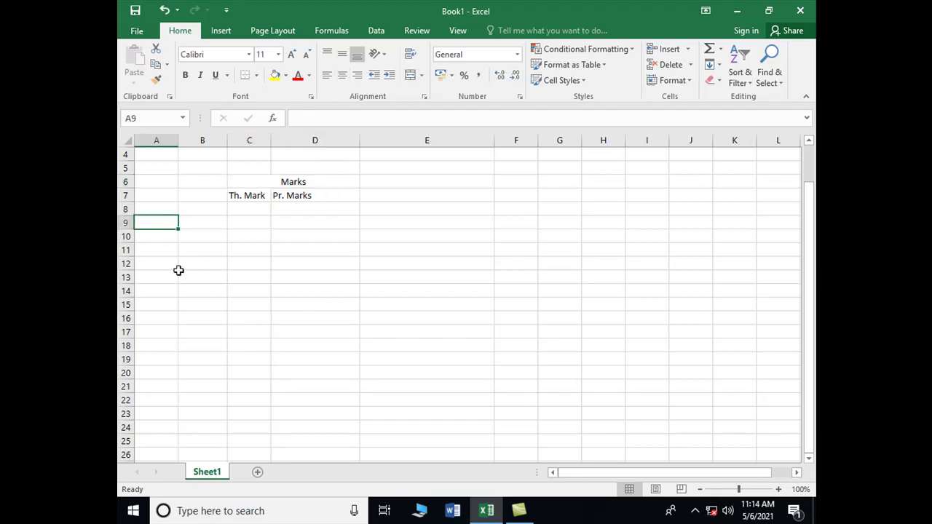
pyautogui.write('Allow')
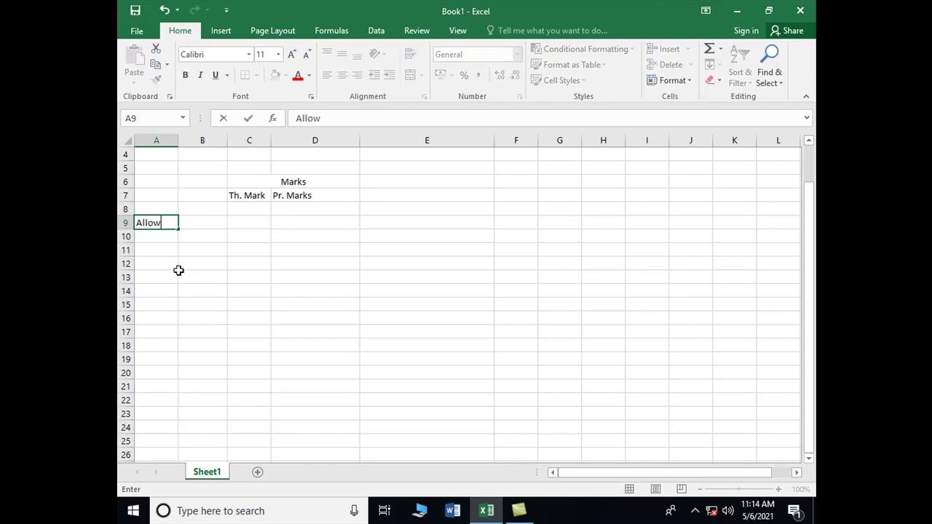
pyautogui.write('nces')
pyautogui.press('Return')
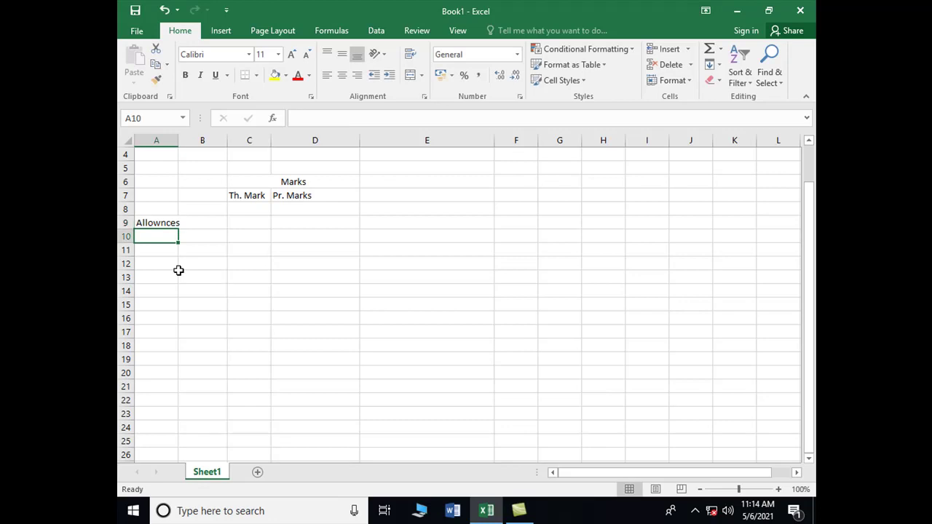
pyautogui.write('M. A')
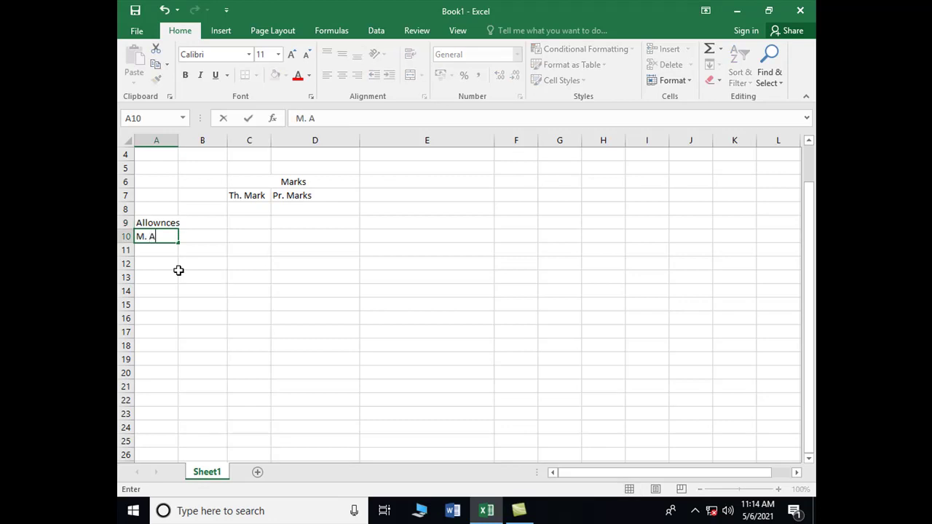
pyautogui.write('ll')
pyautogui.press('Return')
pyautogui.press('Up')
pyautogui.press('Right')
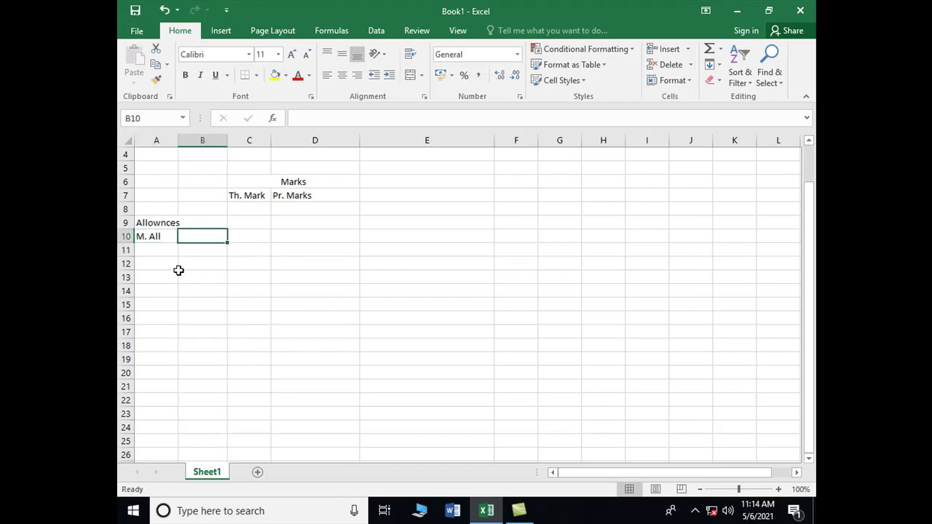
pyautogui.write('H.Rent')
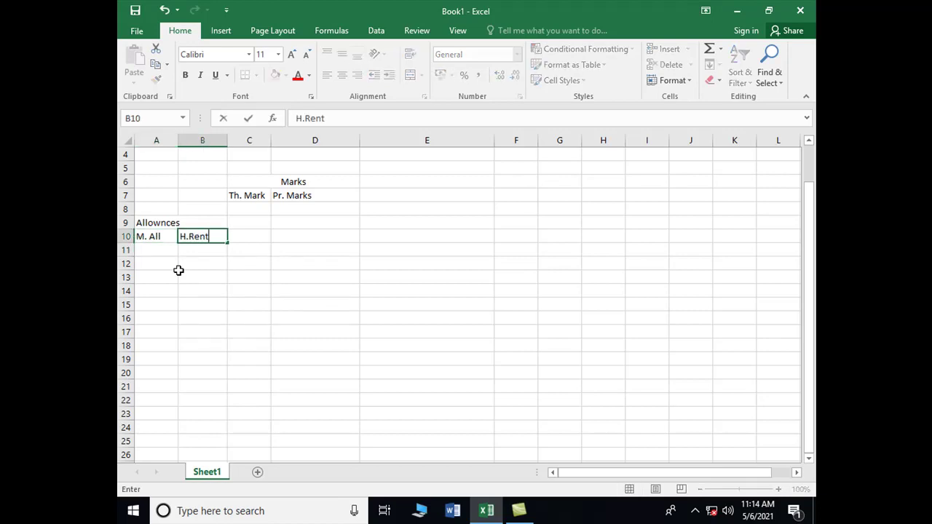
pyautogui.press('Tab')
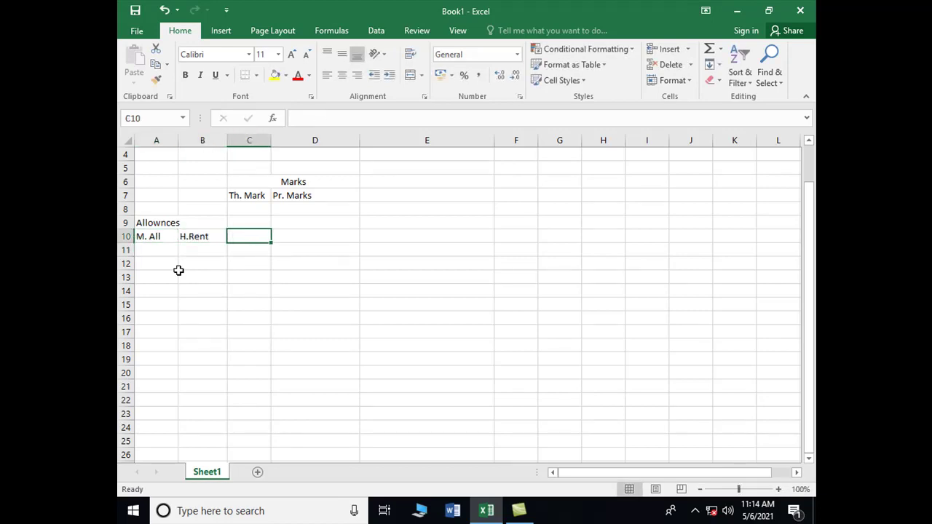
# Enter the subheading "C. All" in C10, and merge and center the "Allownces" heading across A9 to C9.
pyautogui.write('C. All')
pyautogui.press('Return')
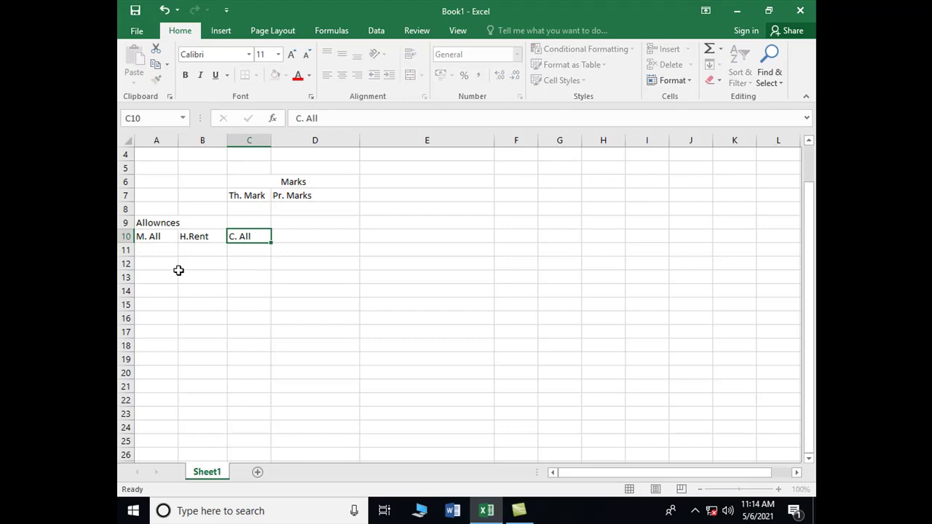
pyautogui.press('Up')
pyautogui.press('Up')
pyautogui.press('Left')
pyautogui.press('Left')
pyautogui.hotkey('shift', 'Right')
pyautogui.hotkey('shift', 'Right')
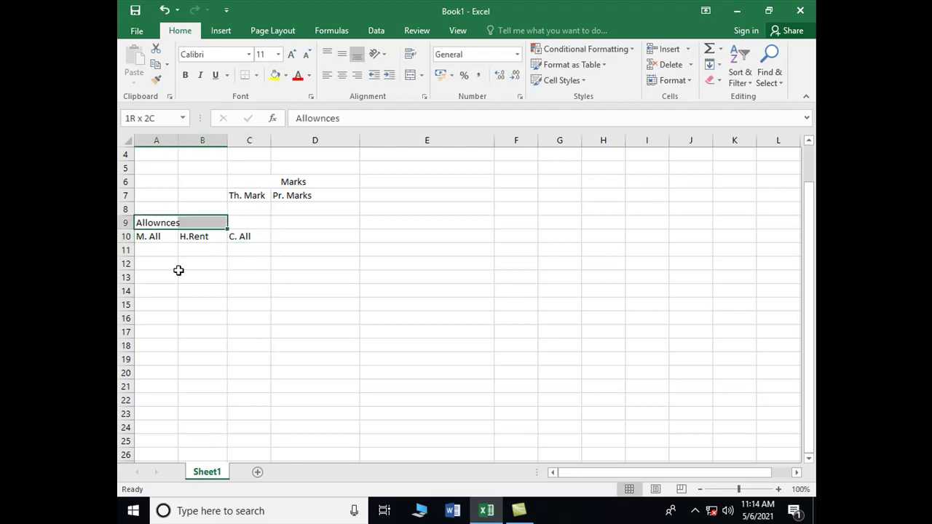
pyautogui.click(410, 75)
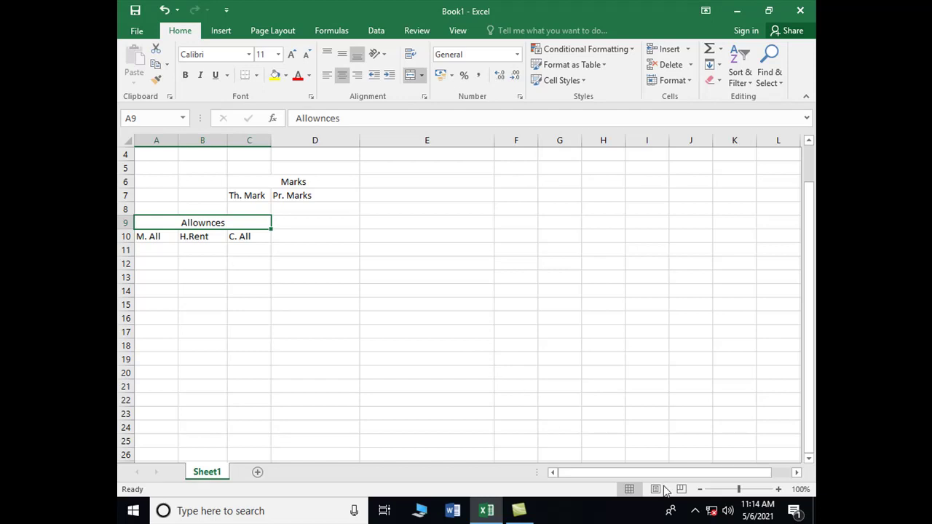
pyautogui.click(672, 513)
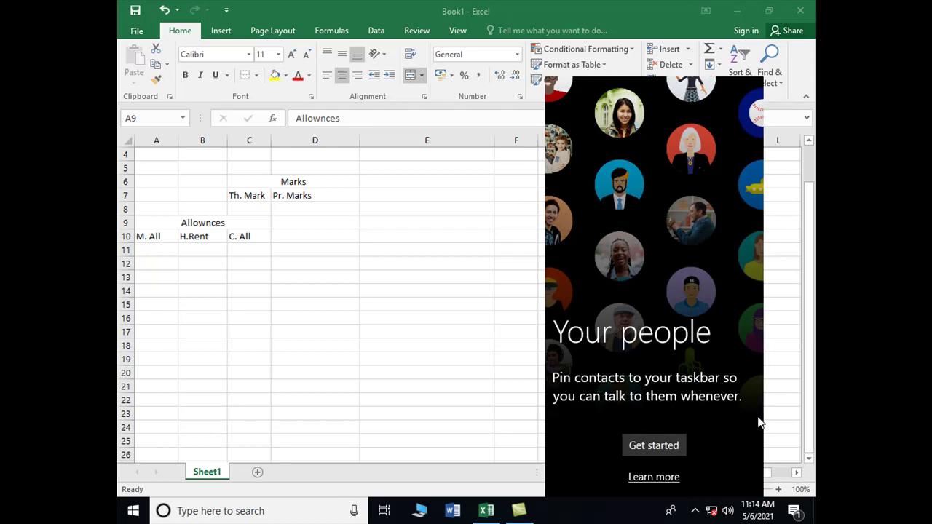
pyautogui.click(785, 427)
pyautogui.click(696, 512)
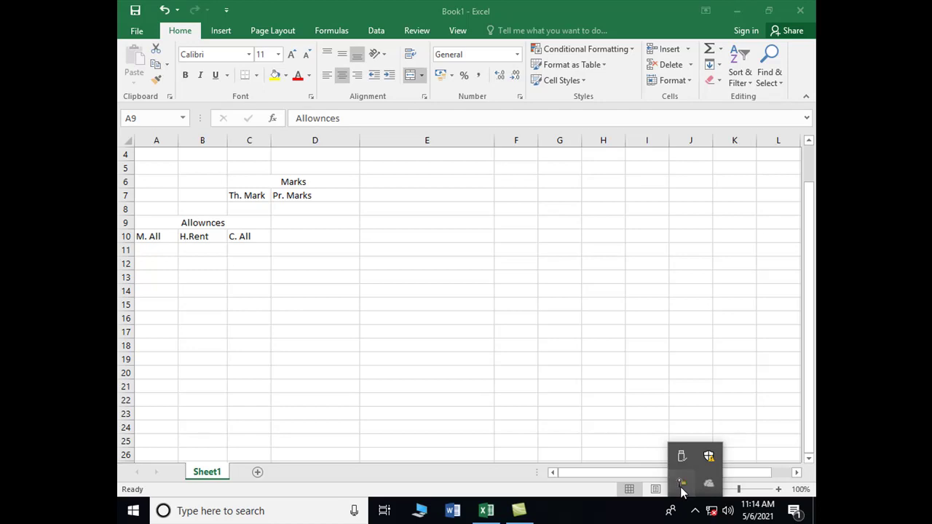
pyautogui.click(682, 486)
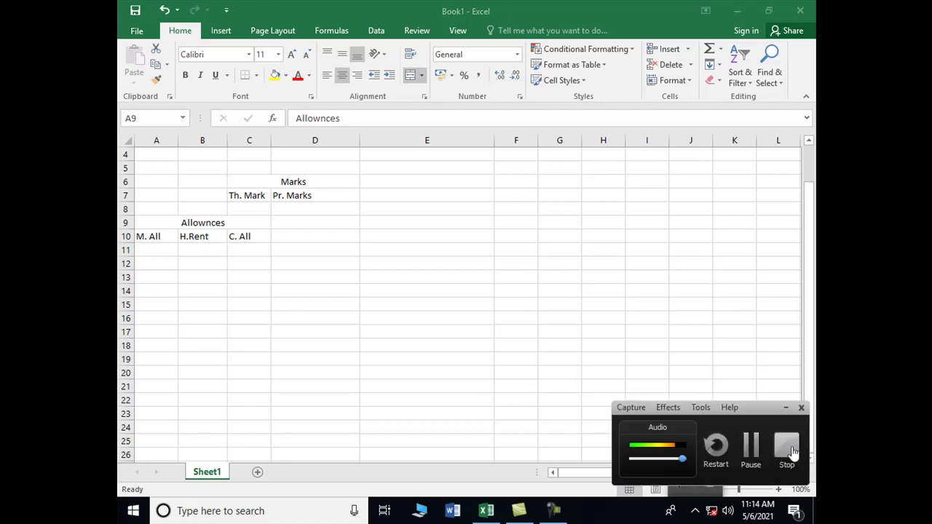